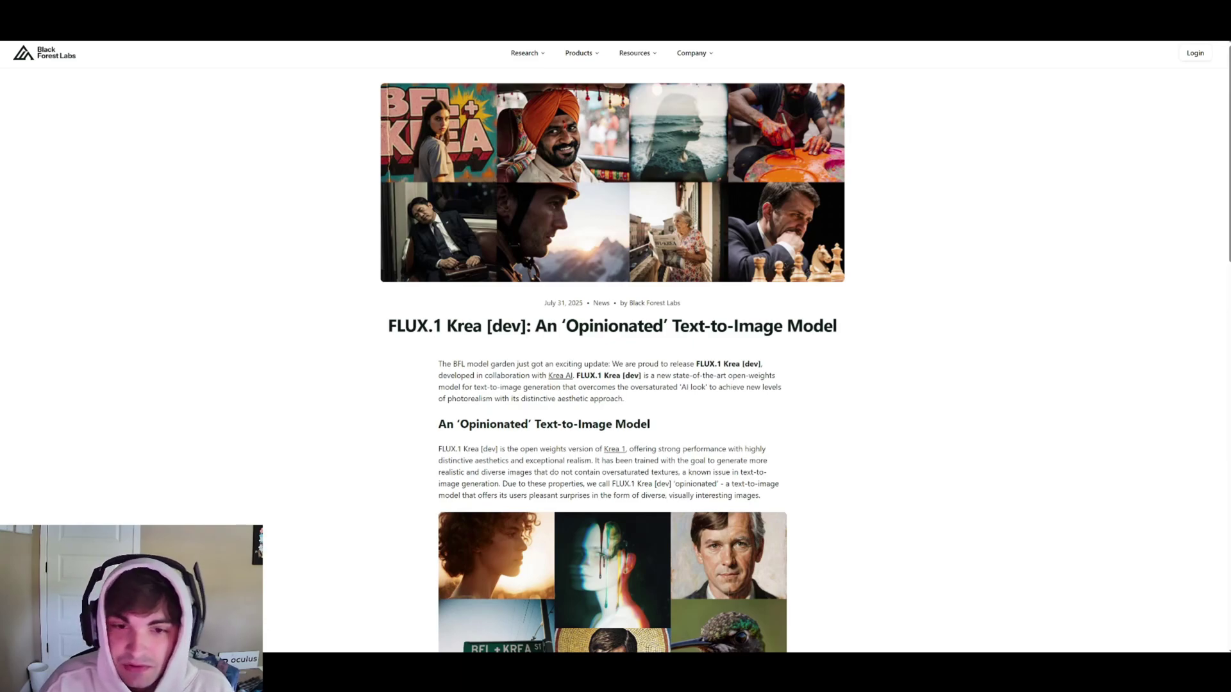
Read the FLUX.1 Krea [dev] announcement, covering its title, introduction, 'Opinionated' model section and sample image grid.
scroll(648, 397, "down", 1)
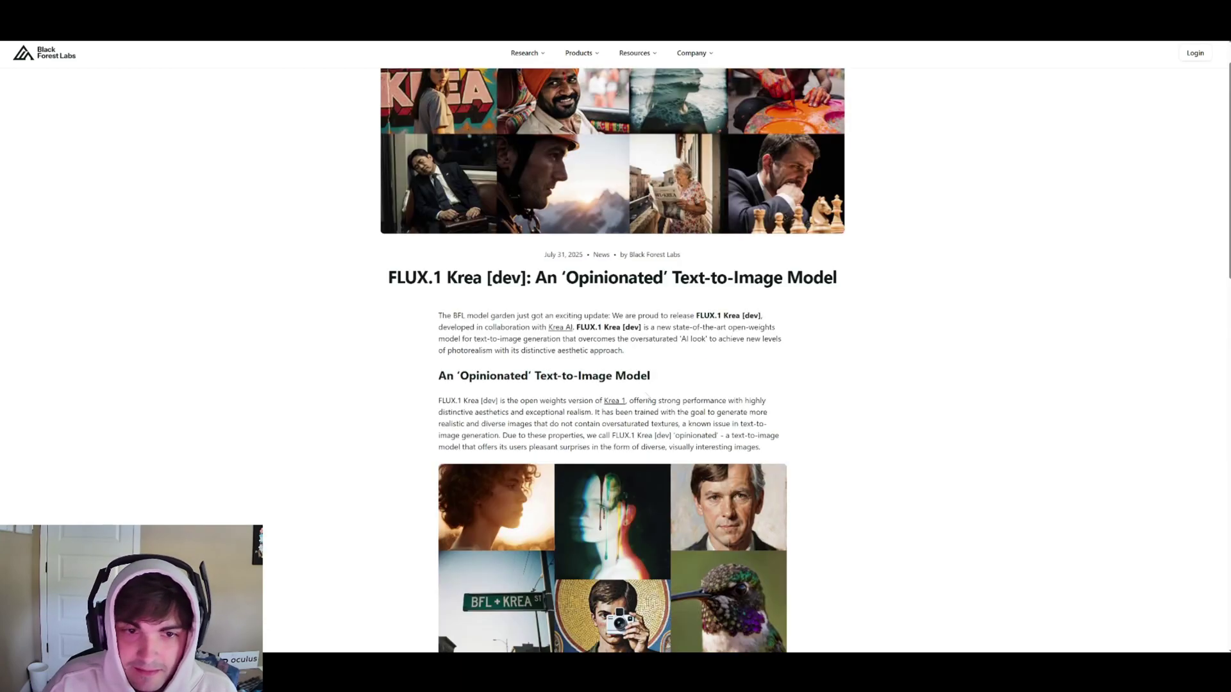
left_click_drag(387, 279, 526, 278)
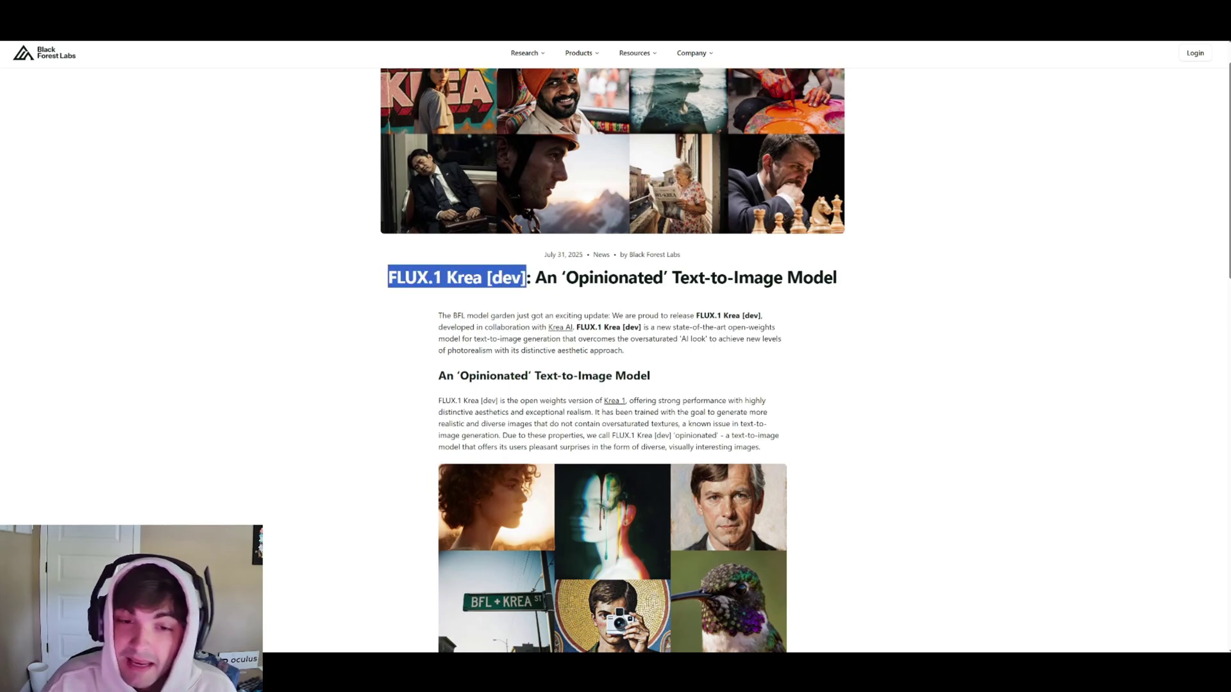
left_click(518, 323)
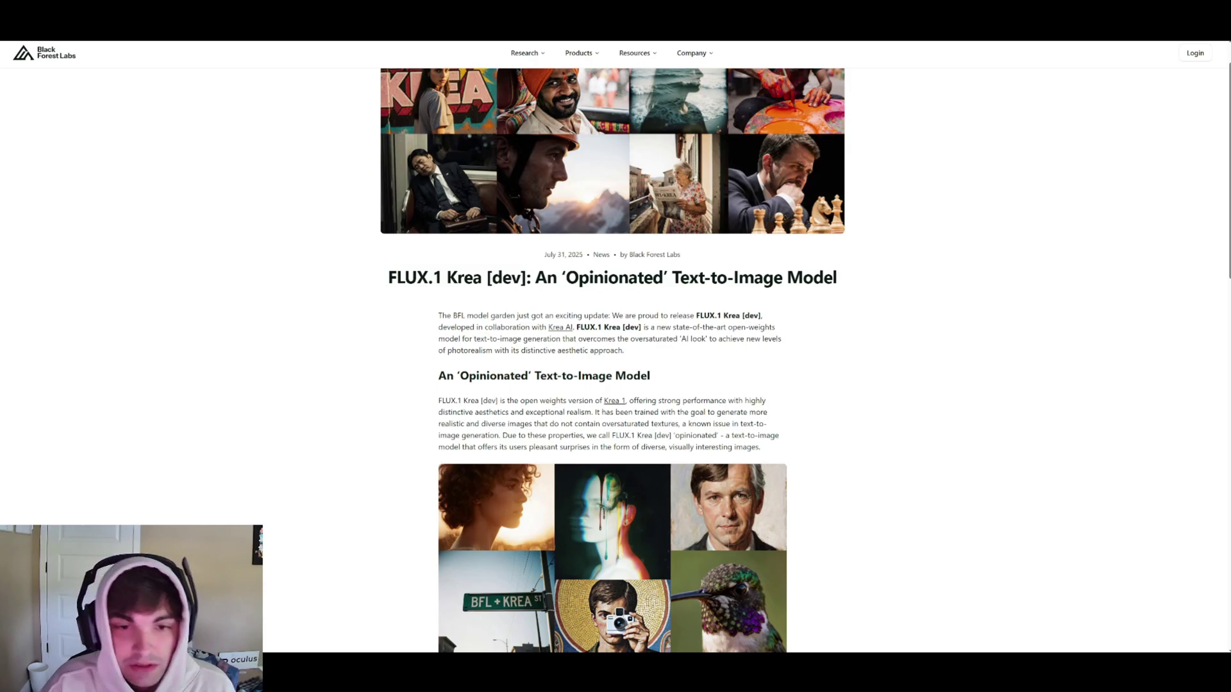
scroll(509, 332, "down", 4)
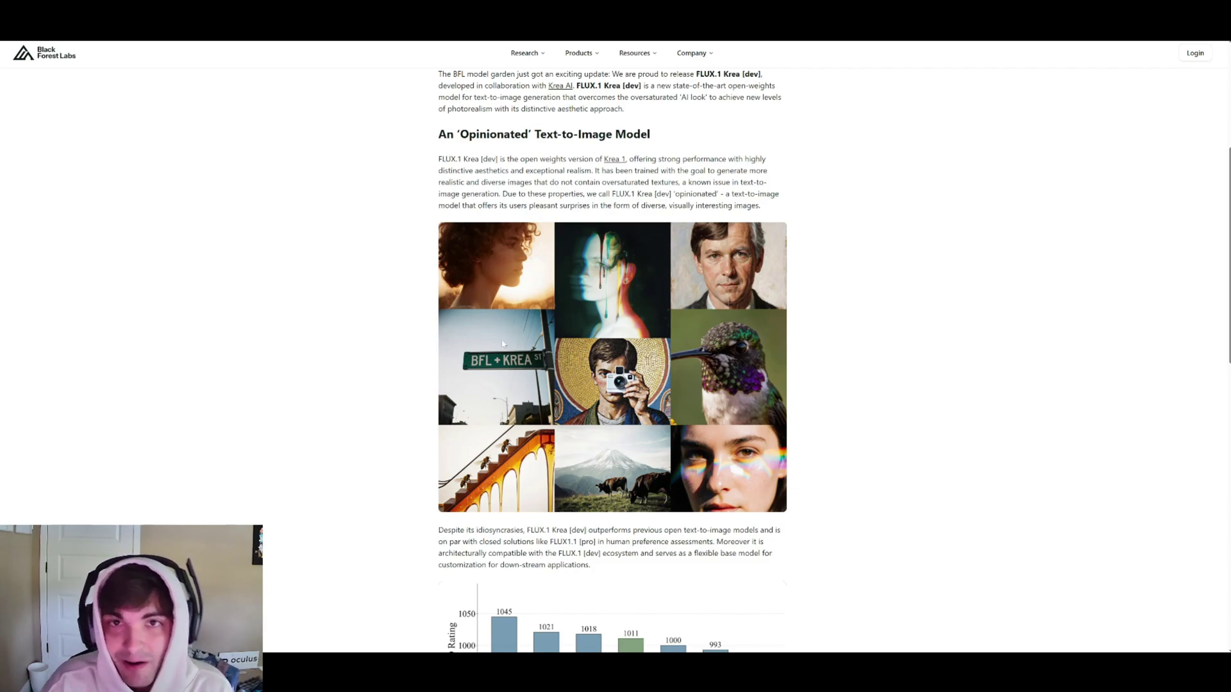
scroll(495, 361, "up", 3)
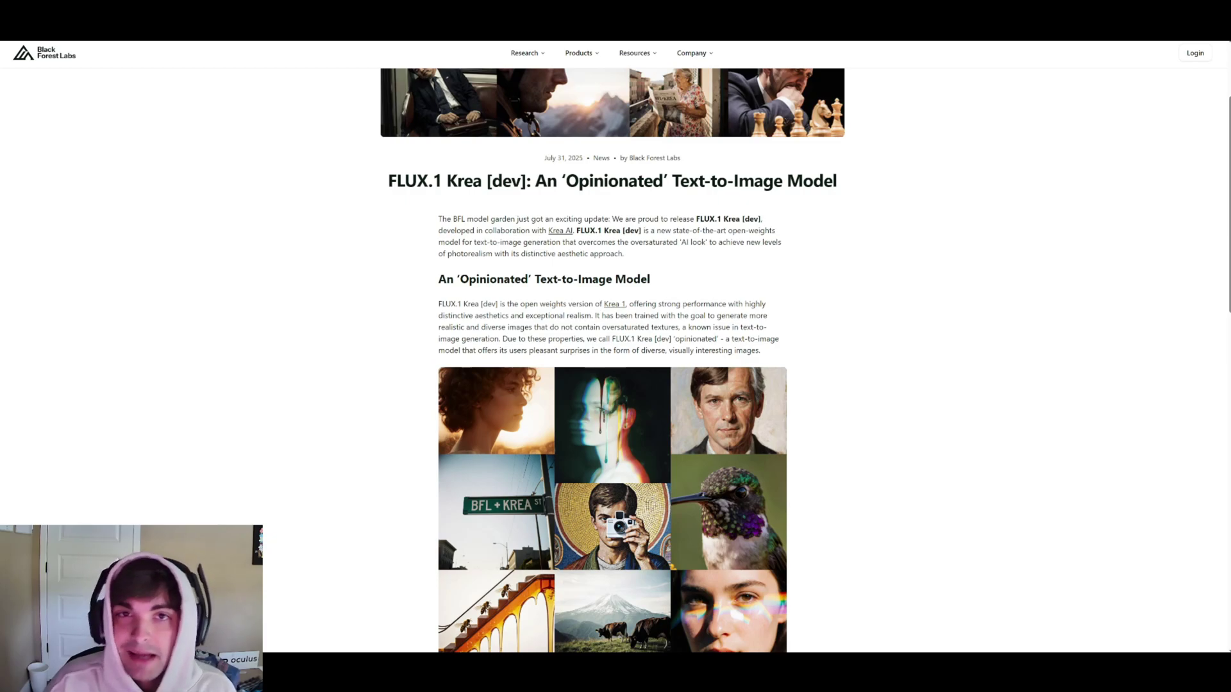
scroll(659, 373, "down", 2)
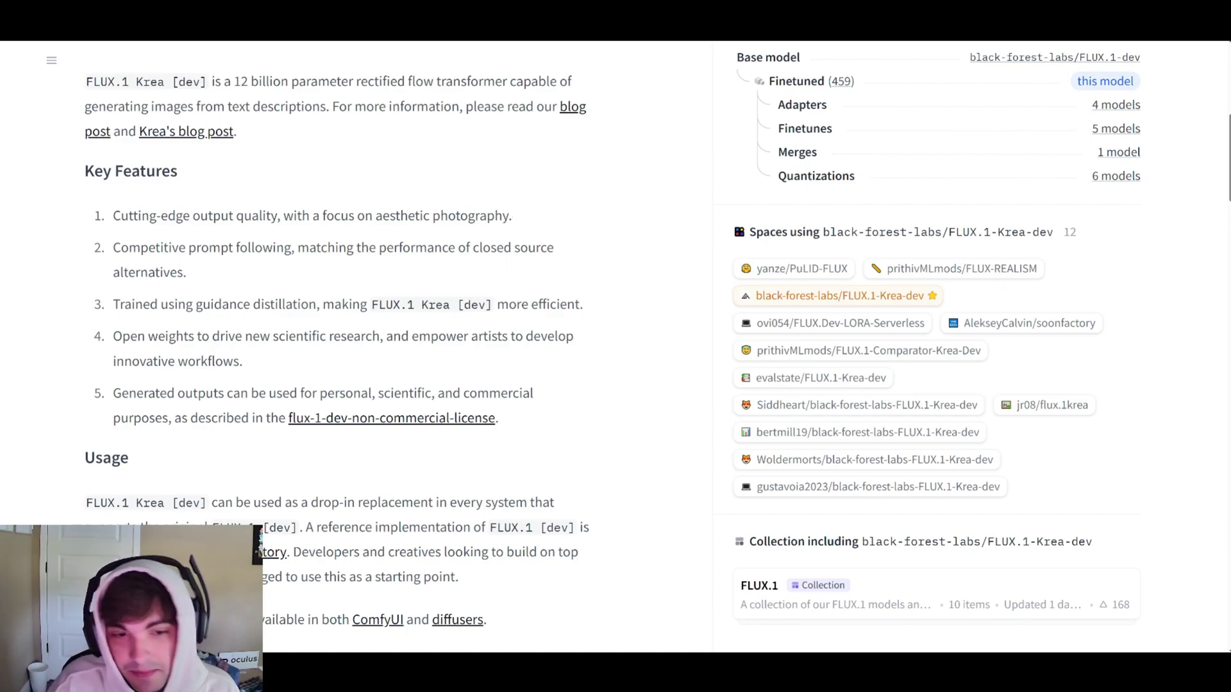
Review the key features and usage notes on the FLUX.1-Krea-dev Hugging Face model card and open its repository file list.
left_click_drag(512, 218, 284, 216)
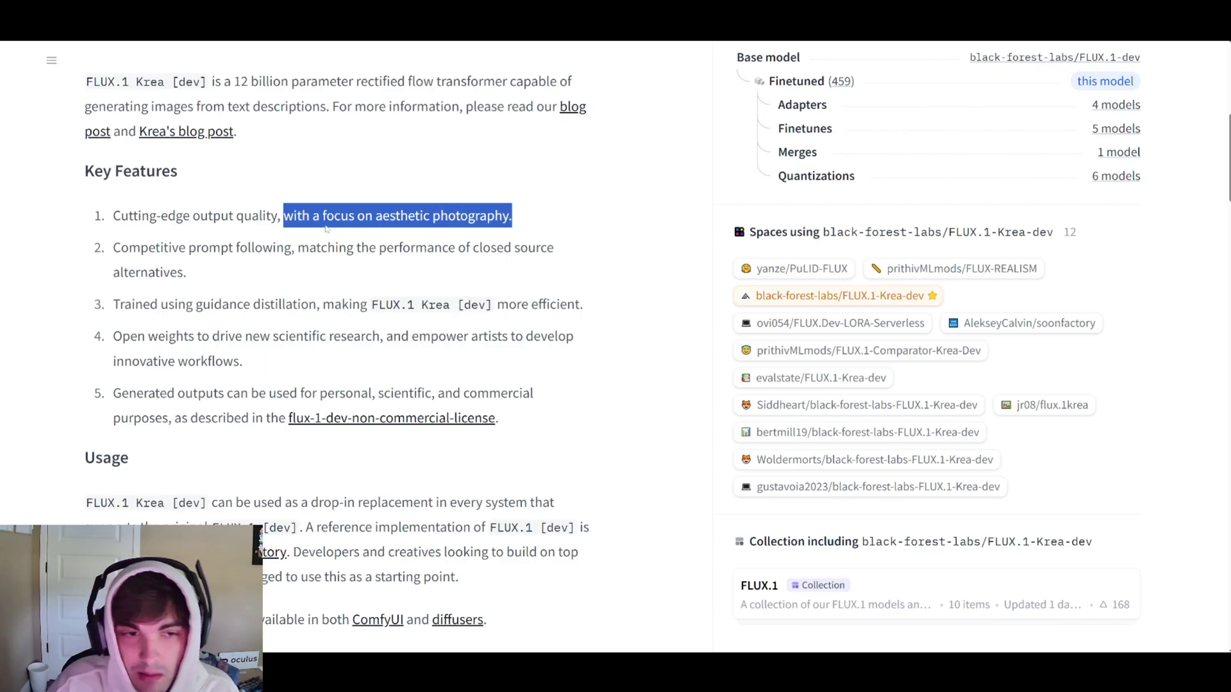
scroll(327, 228, "down", 15)
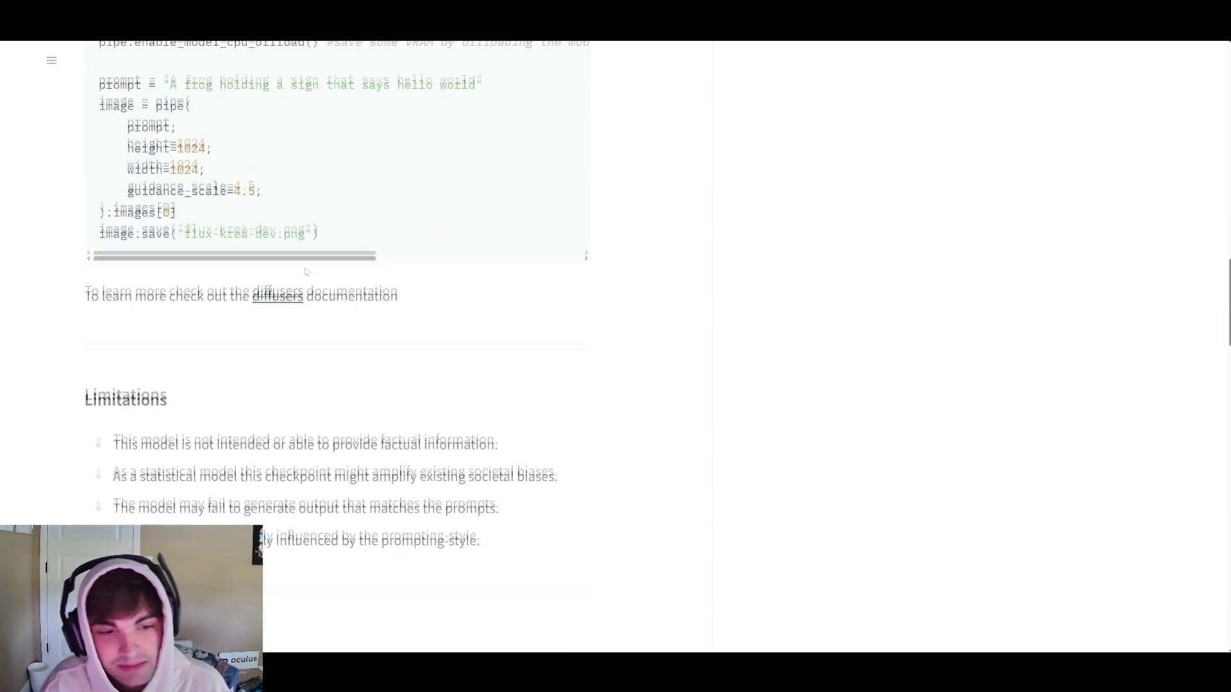
scroll(305, 272, "down", 2)
scroll(307, 273, "up", 16)
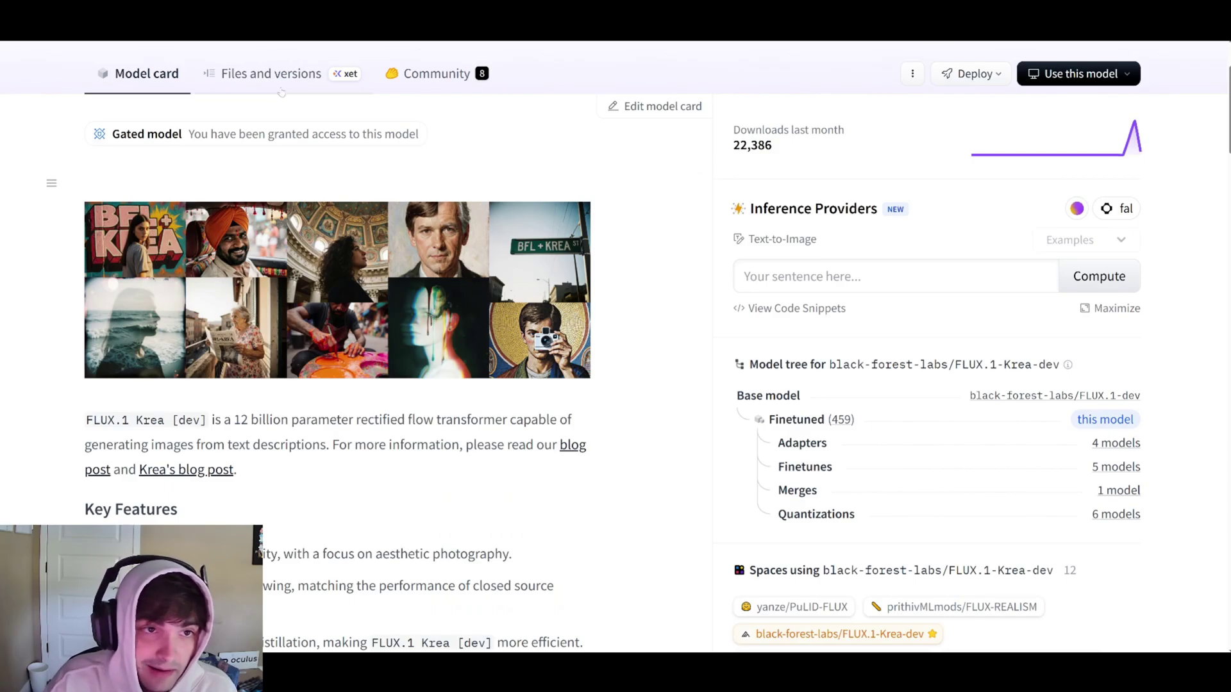
left_click(269, 74)
scroll(529, 502, "down", 3)
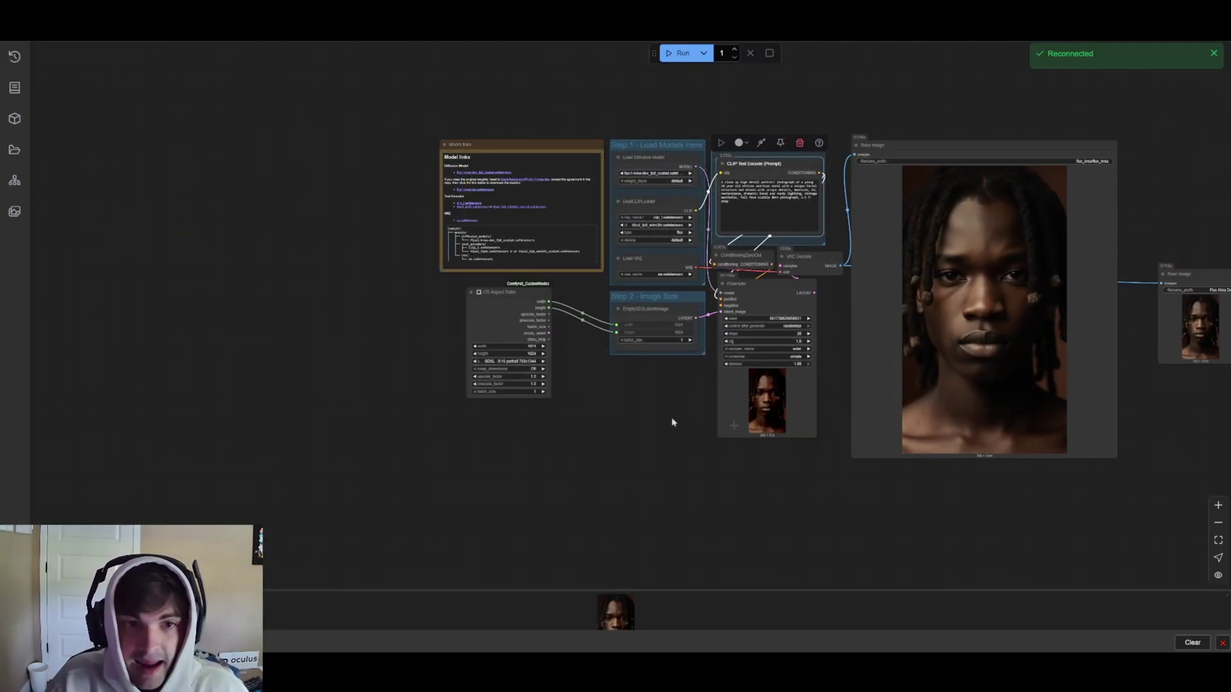
Look over the Flux Krea workflow in ComfyUI, including model loaders, image size and prompt nodes, and check the Hugging Face repository files.
scroll(673, 421, "up", 3)
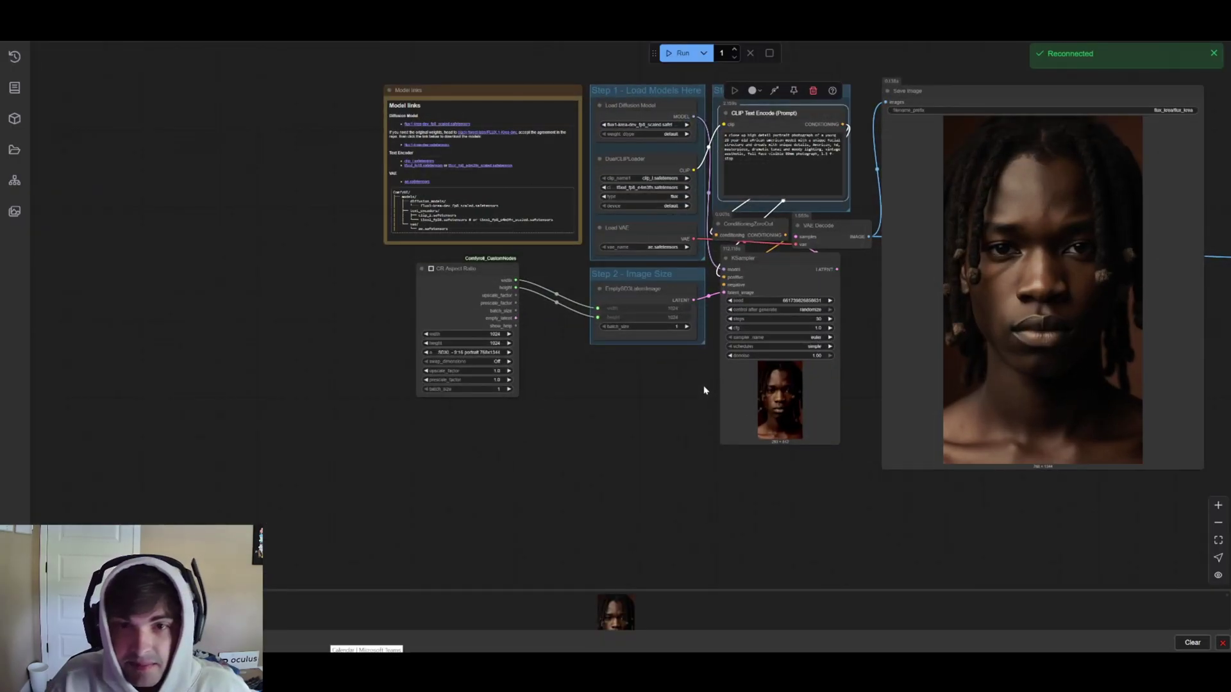
left_click_drag(587, 399, 548, 400)
left_click(551, 453)
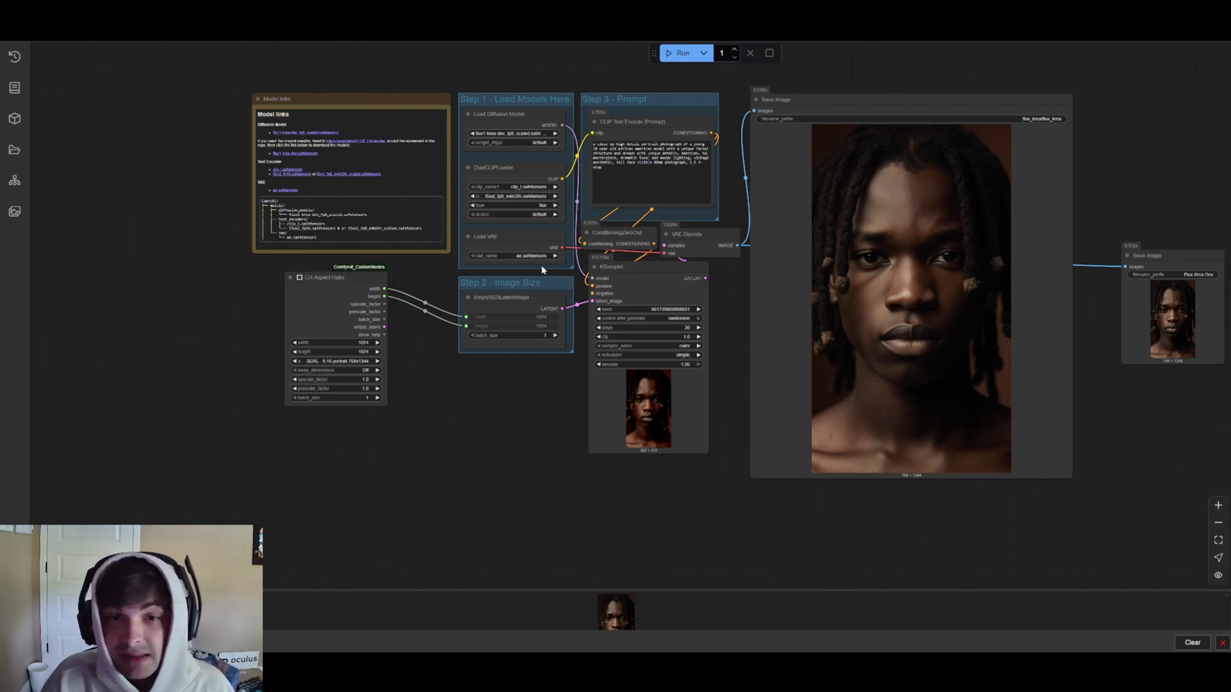
scroll(754, 346, "right", 2)
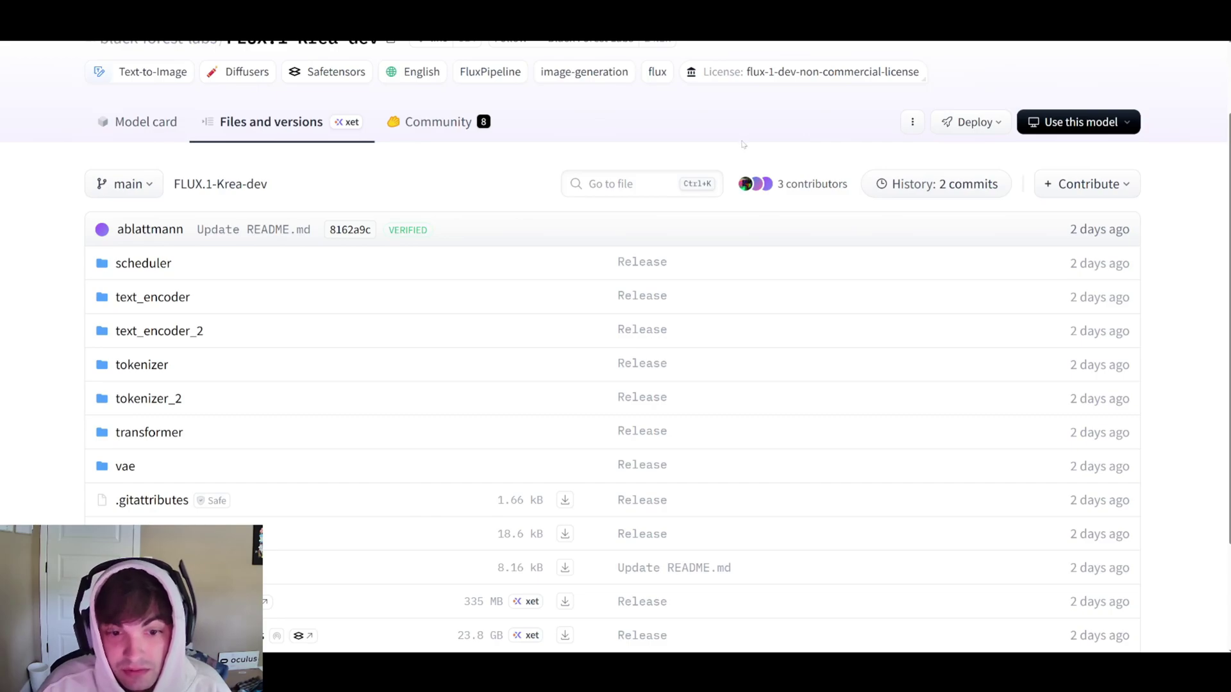
scroll(542, 244, "up", 1)
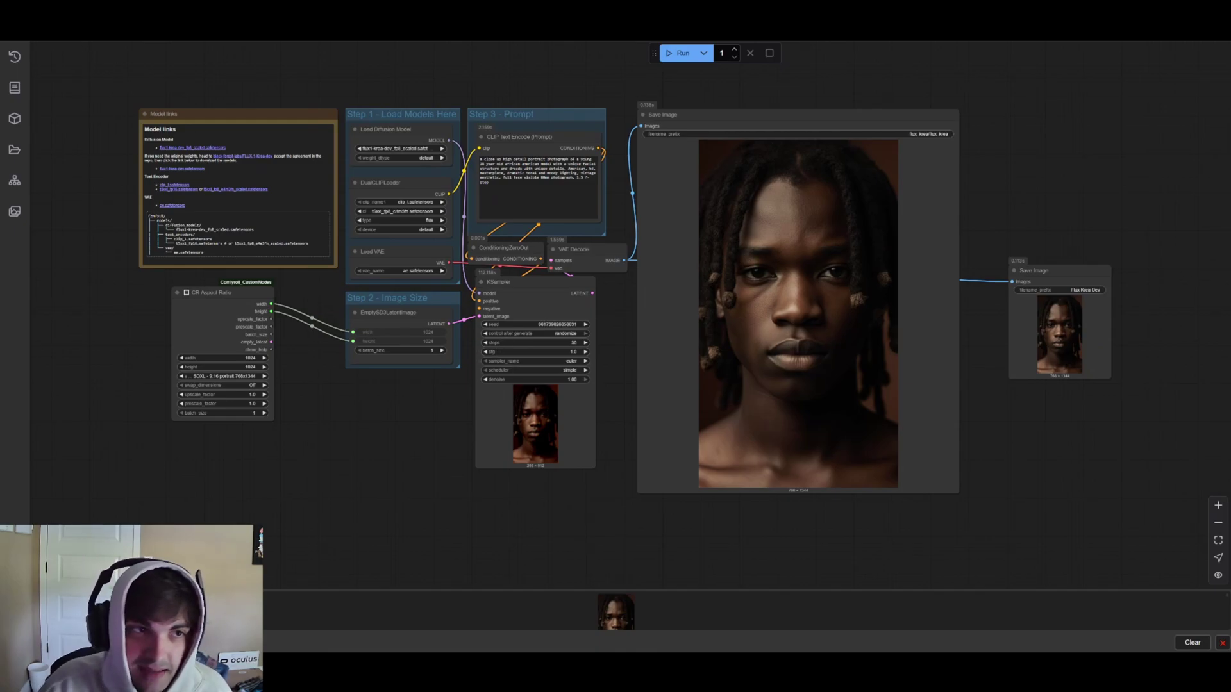
Load the workflow template using the flux1-dev-fp8 checkpoint from the Flux category of the ComfyUI templates and dismiss the missing-models notice.
left_click(83, 52)
left_click(69, 79)
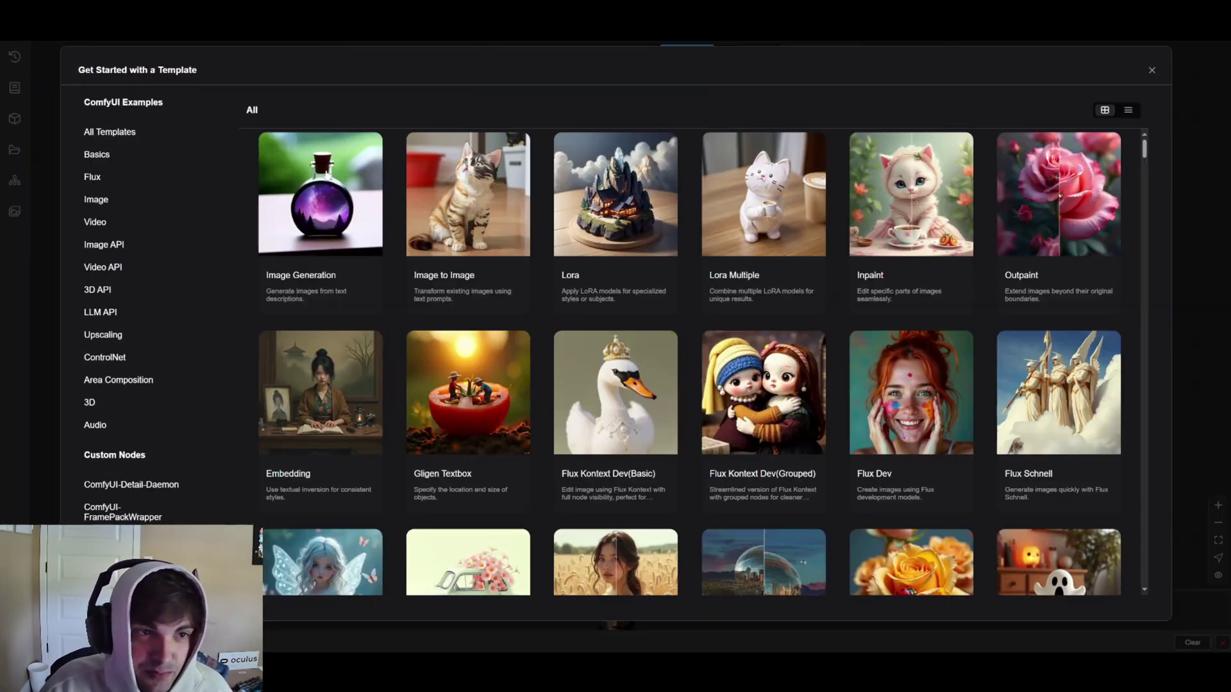
left_click(170, 179)
left_click(650, 265)
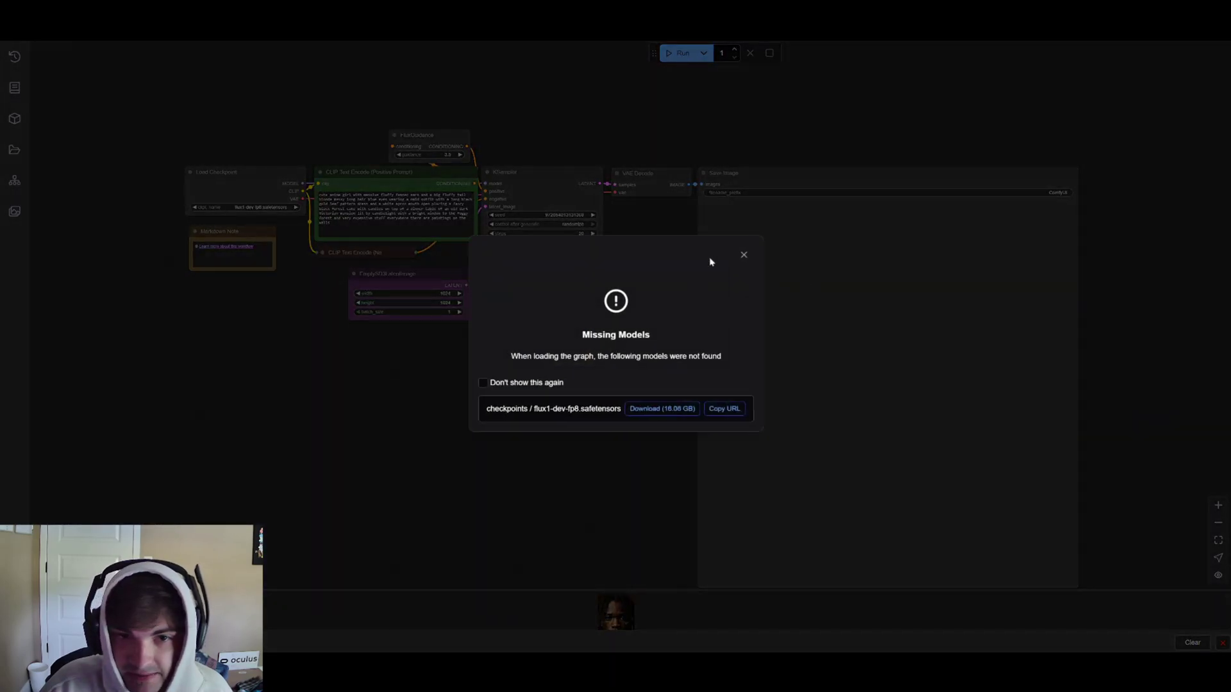
left_click(743, 256)
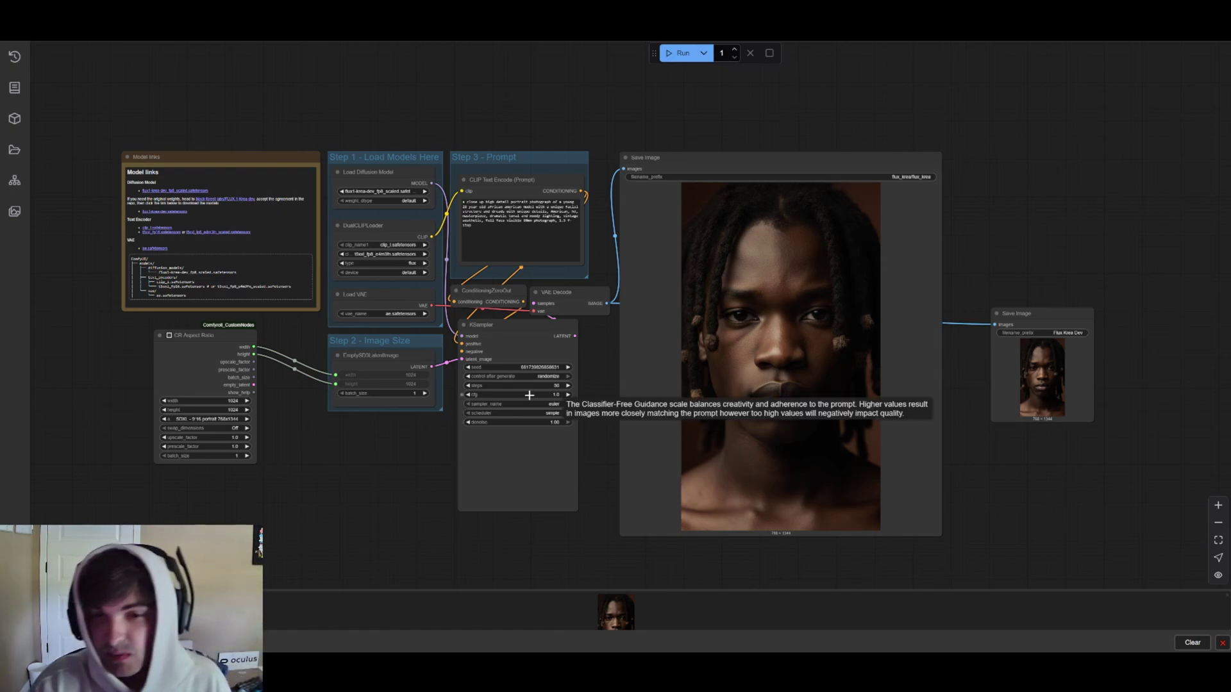
Examine the Krea workflow's prompt, KSampler settings and generated portrait in the large Save Image node.
scroll(530, 397, "up", 2)
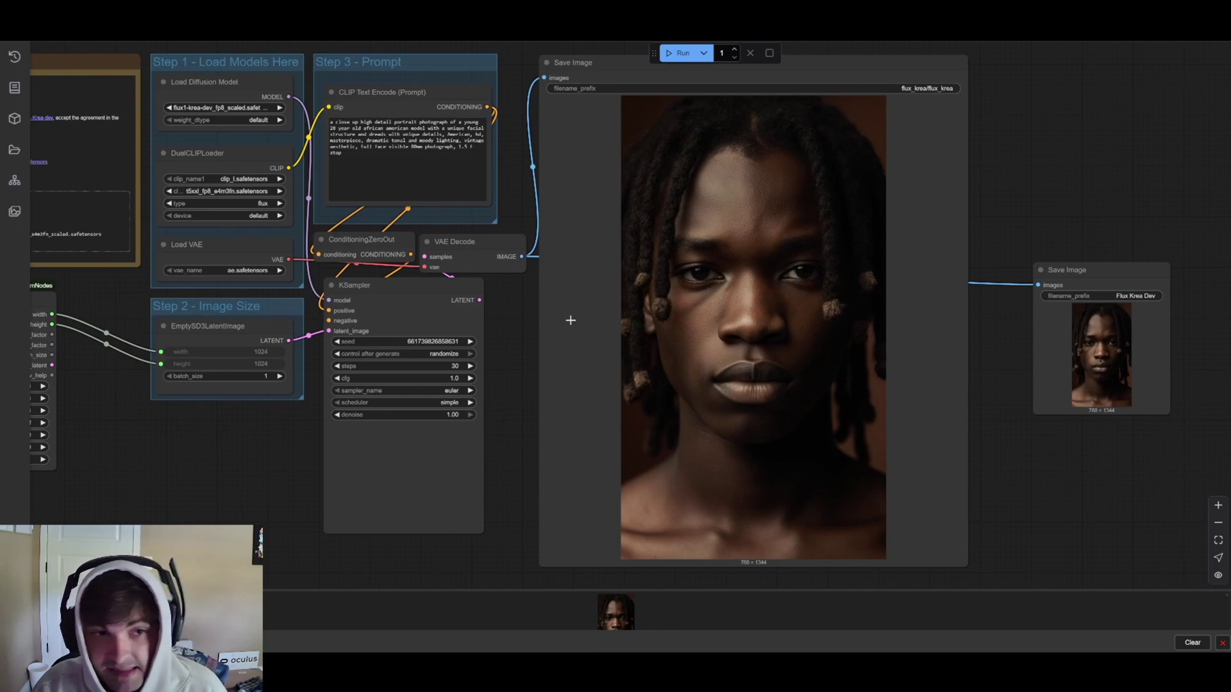
left_click_drag(519, 318, 407, 308)
scroll(652, 423, "up", 1)
scroll(652, 423, "down", 1)
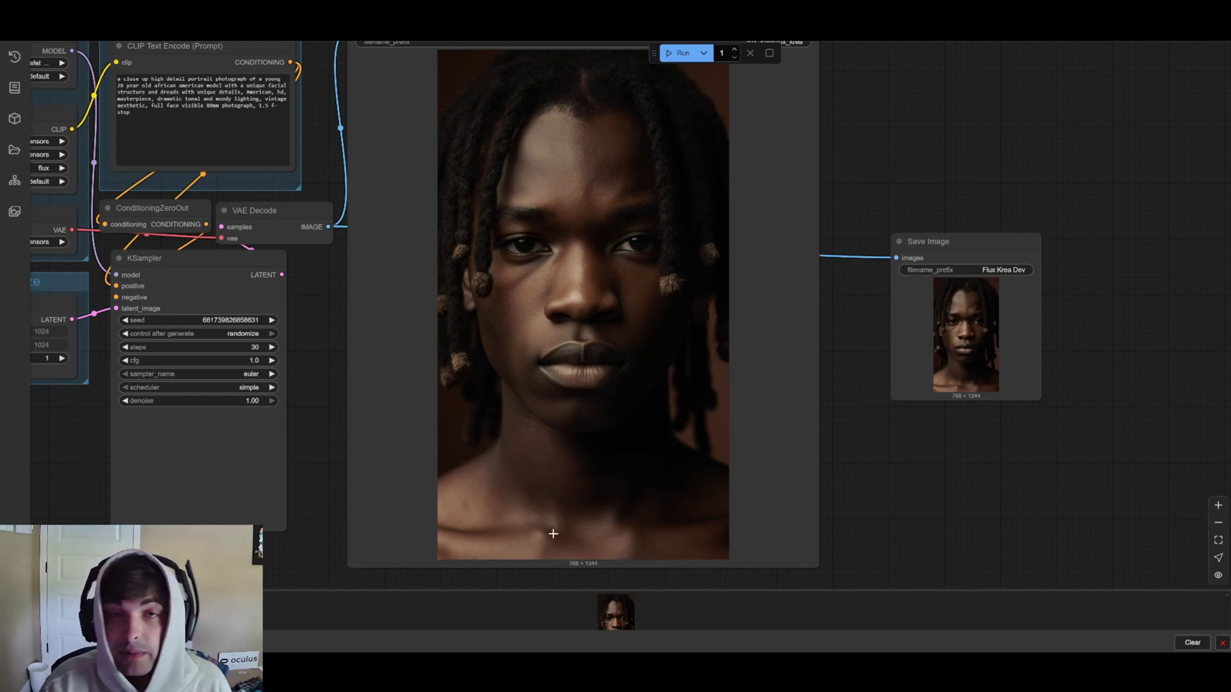
scroll(556, 492, "up", 1)
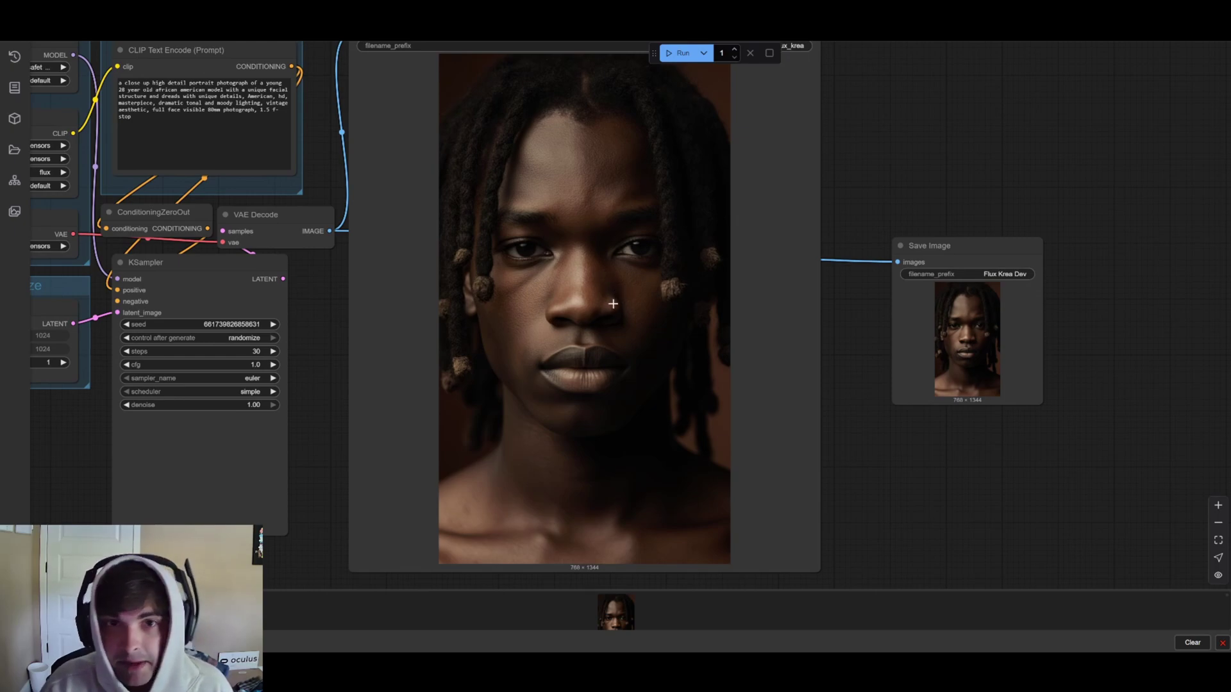
Inspect the generated portrait up close for skin texture, eyes and lips, and assess the overall image.
scroll(599, 181, "up", 5)
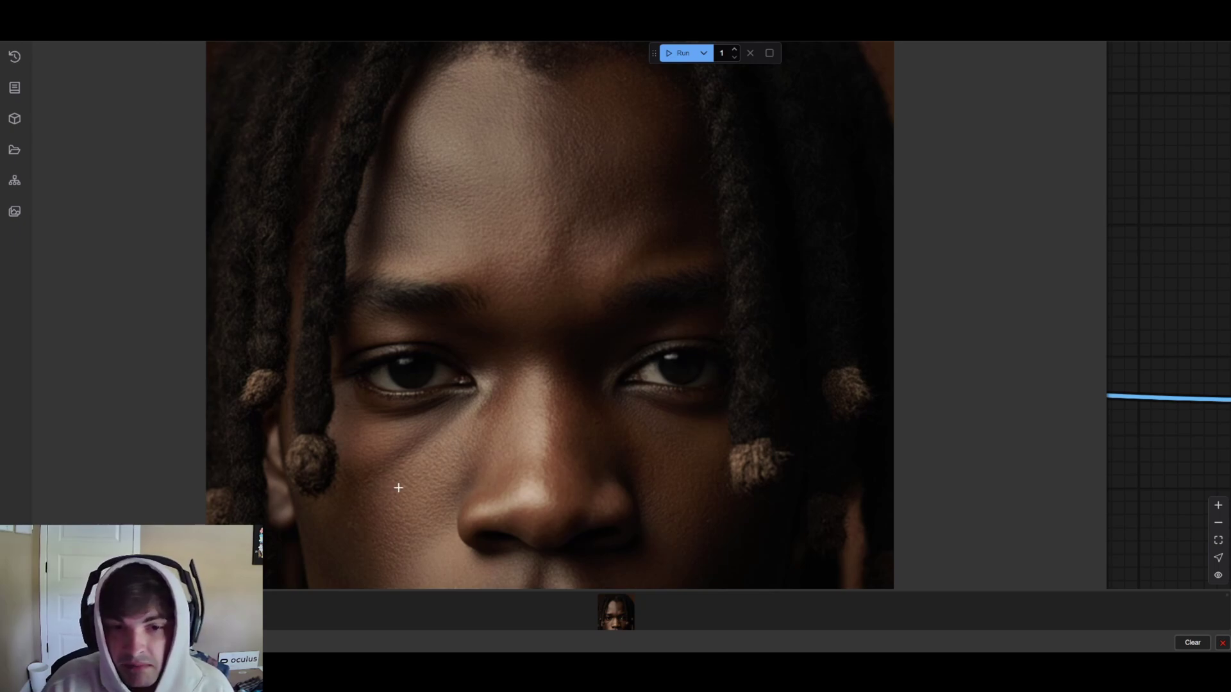
scroll(398, 488, "down", 1)
left_click_drag(412, 497, 421, 453)
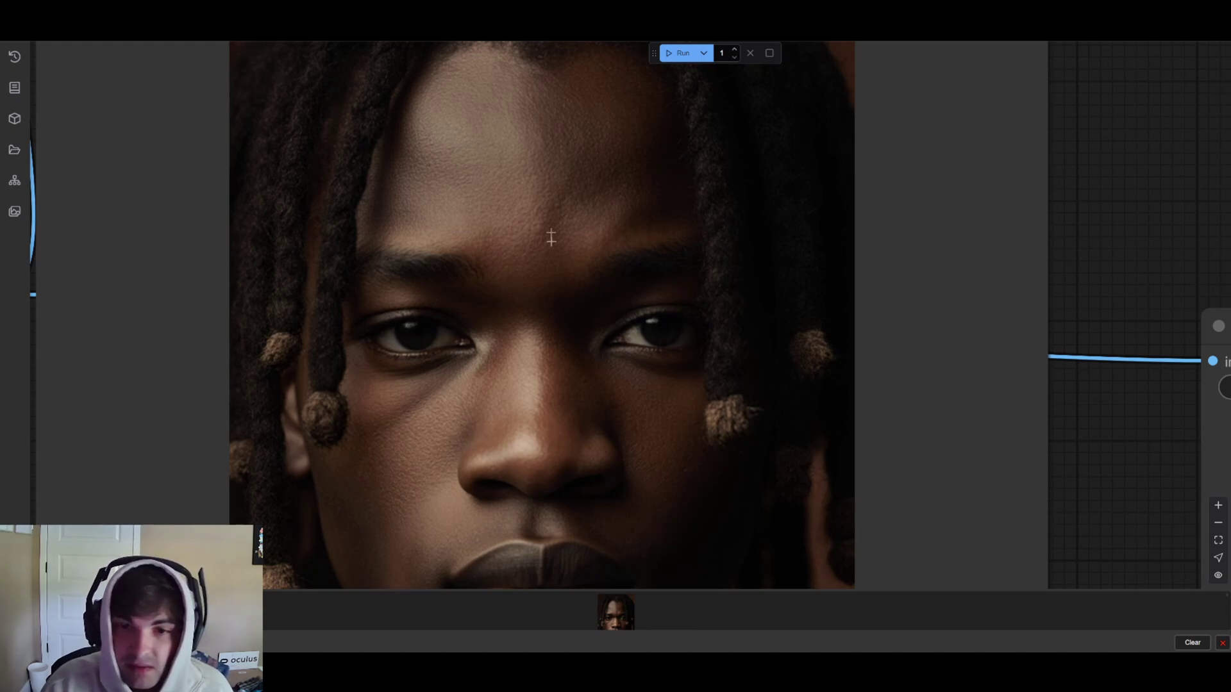
scroll(550, 237, "down", 2)
scroll(555, 275, "up", 1)
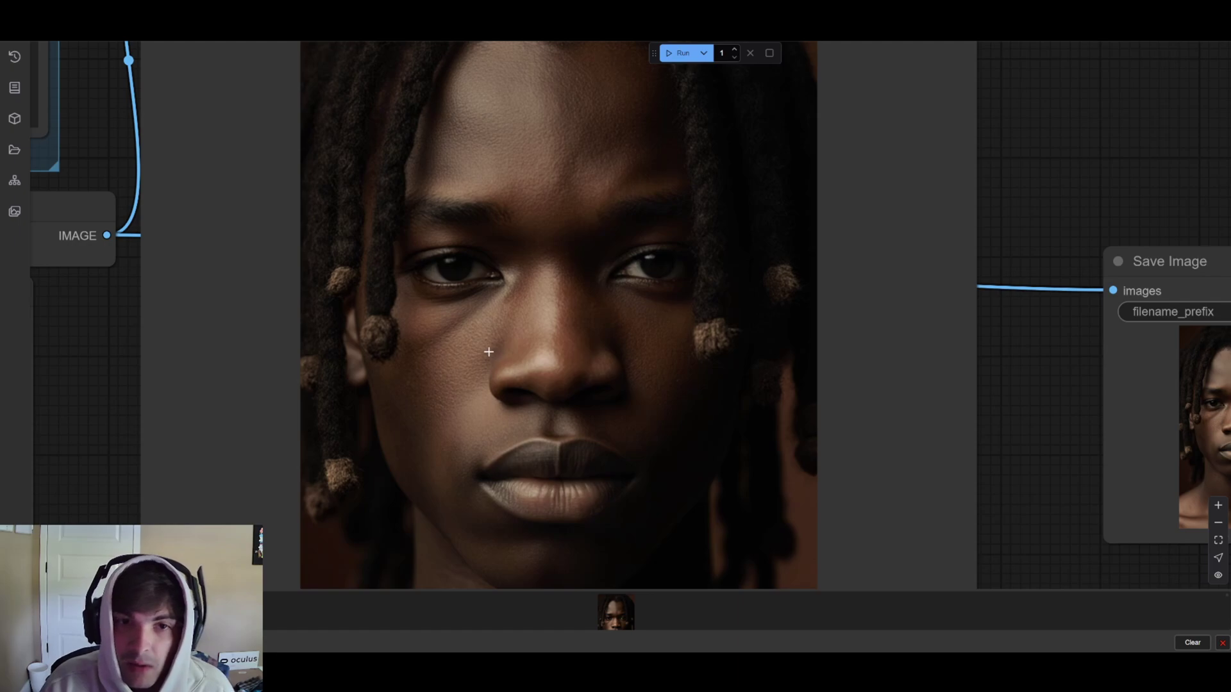
scroll(485, 353, "up", 2)
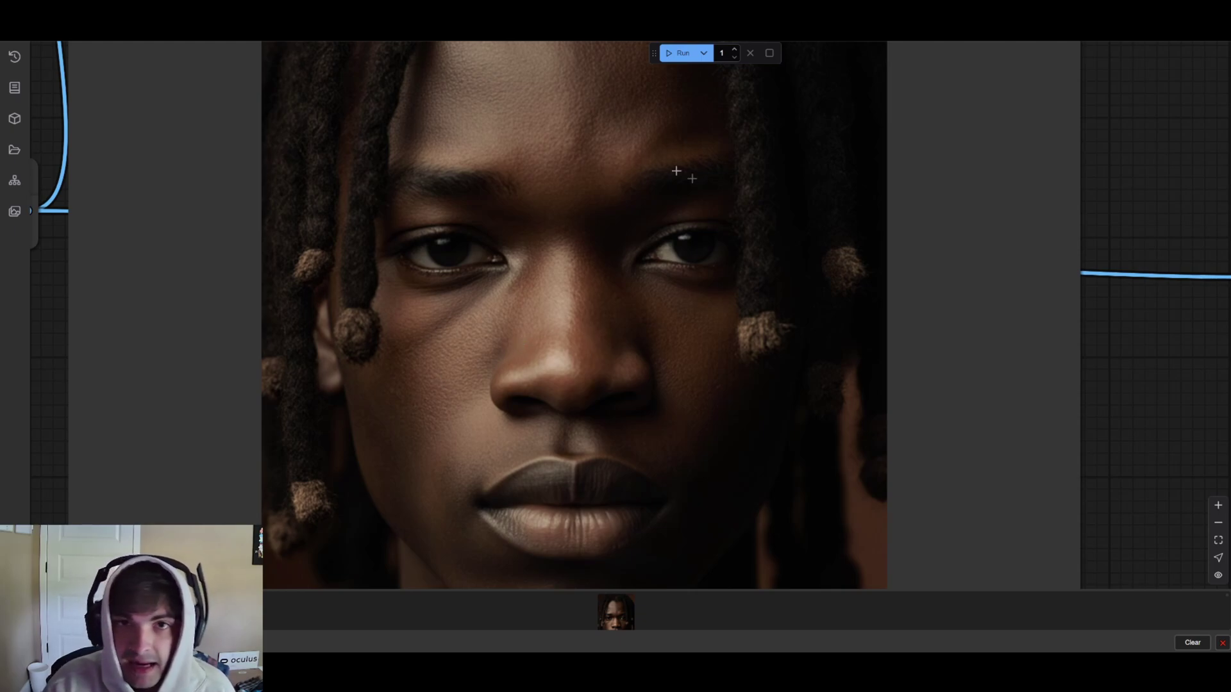
scroll(339, 404, "down", 5)
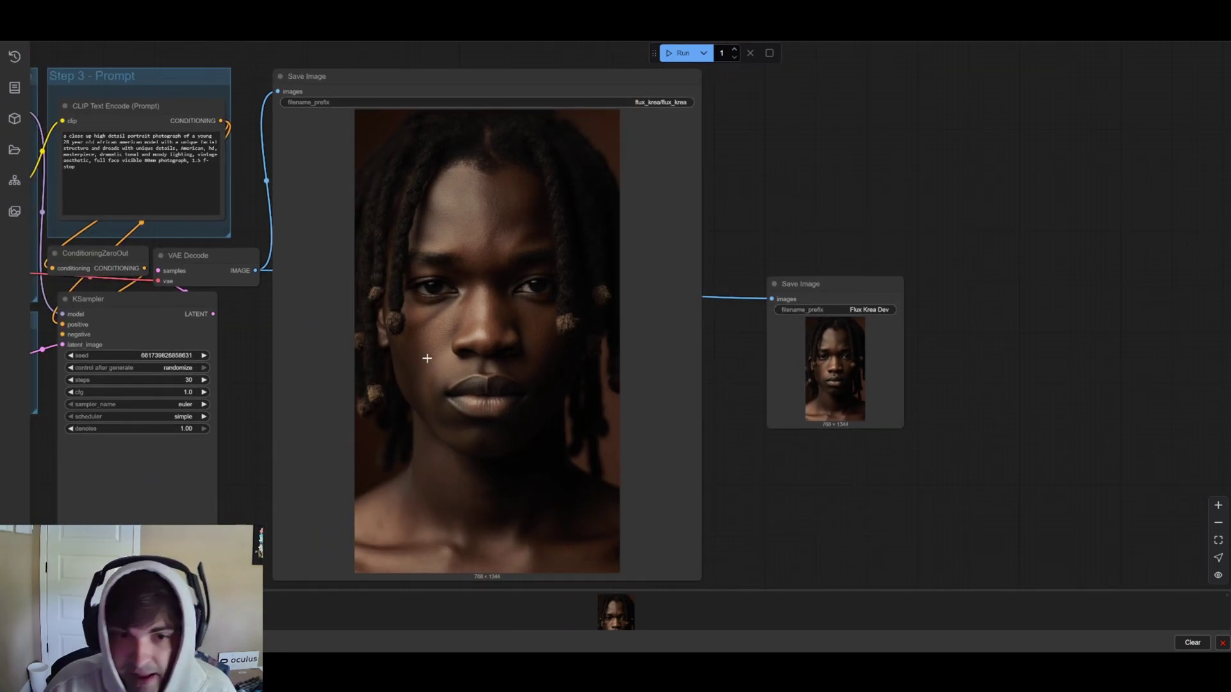
scroll(441, 356, "down", 2)
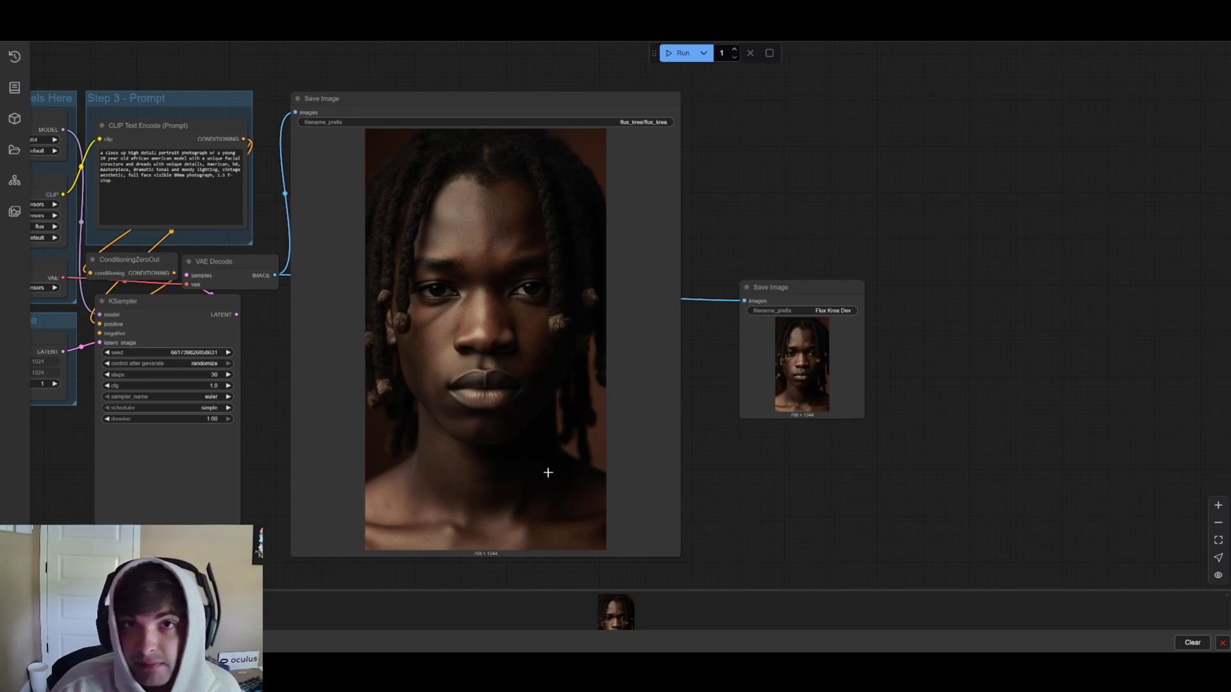
scroll(548, 472, "up", 2)
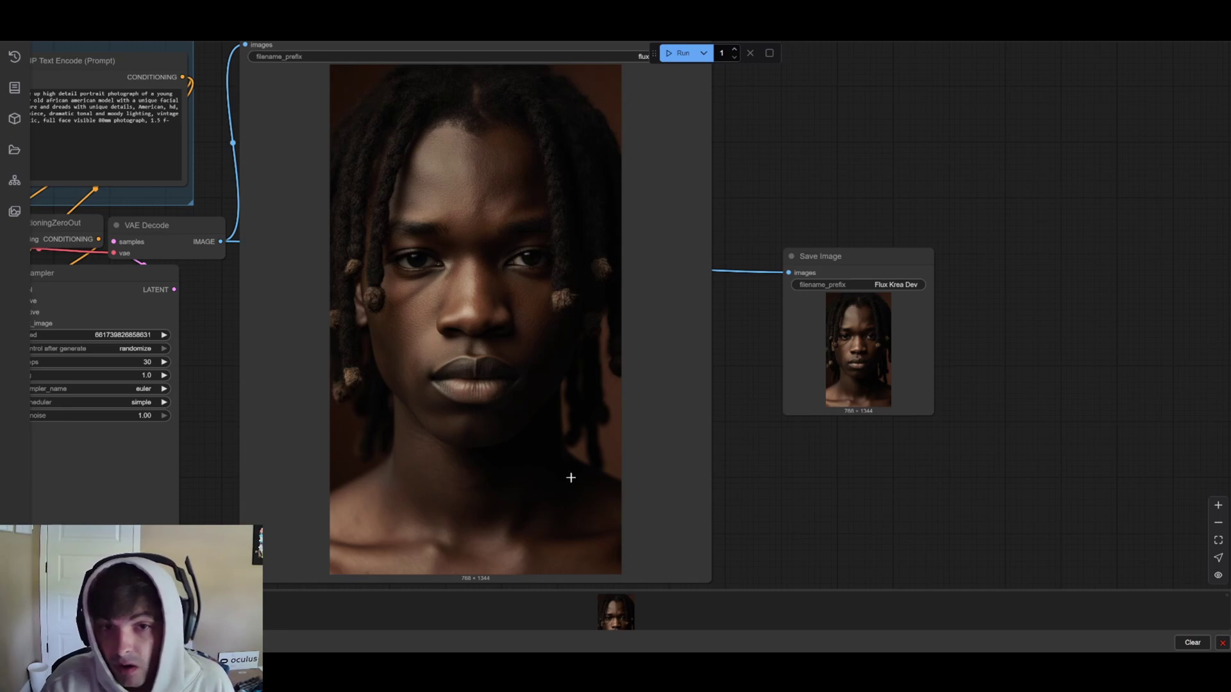
scroll(572, 477, "down", 1)
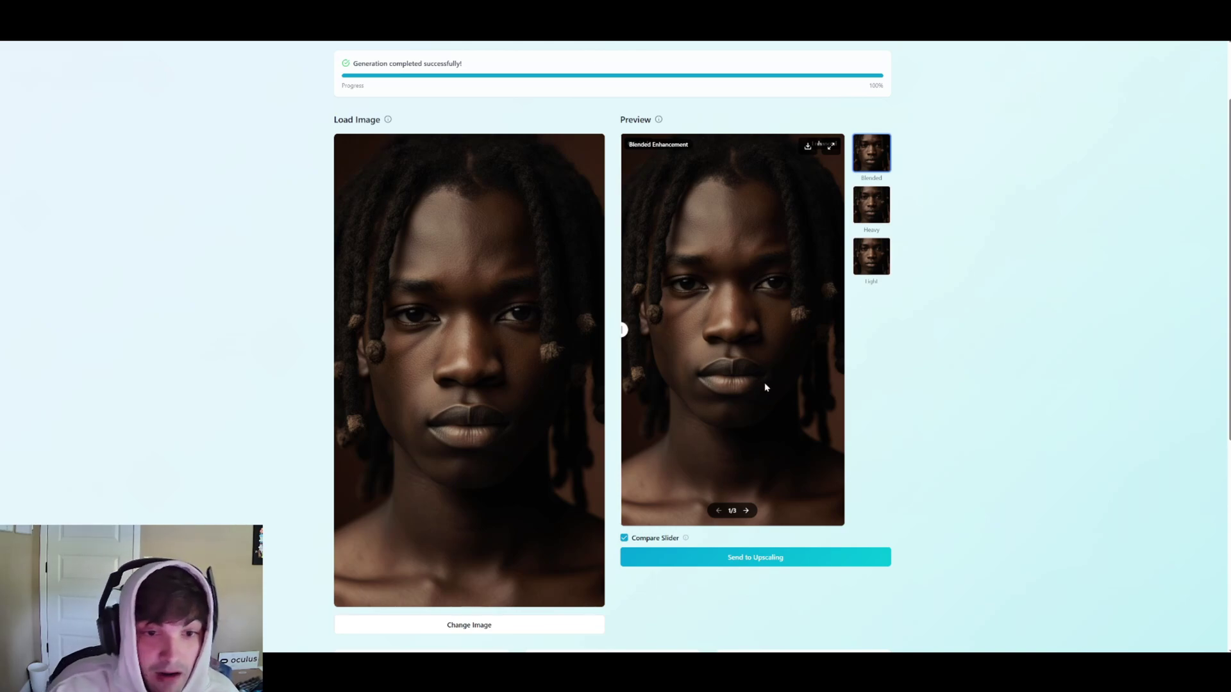
Switch to the image enhancer web app and review the loaded portrait, its blended enhancement preview and the detail settings.
scroll(764, 387, "up", 2)
scroll(710, 370, "down", 3)
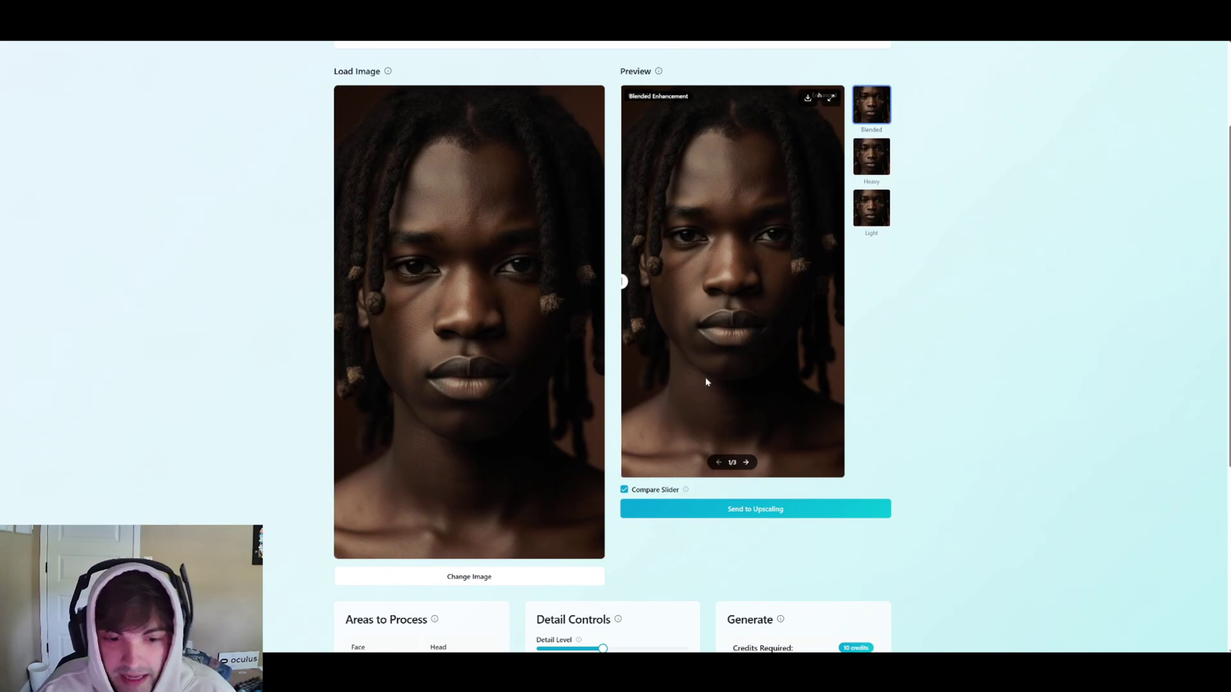
scroll(708, 383, "down", 2)
scroll(708, 384, "up", 2)
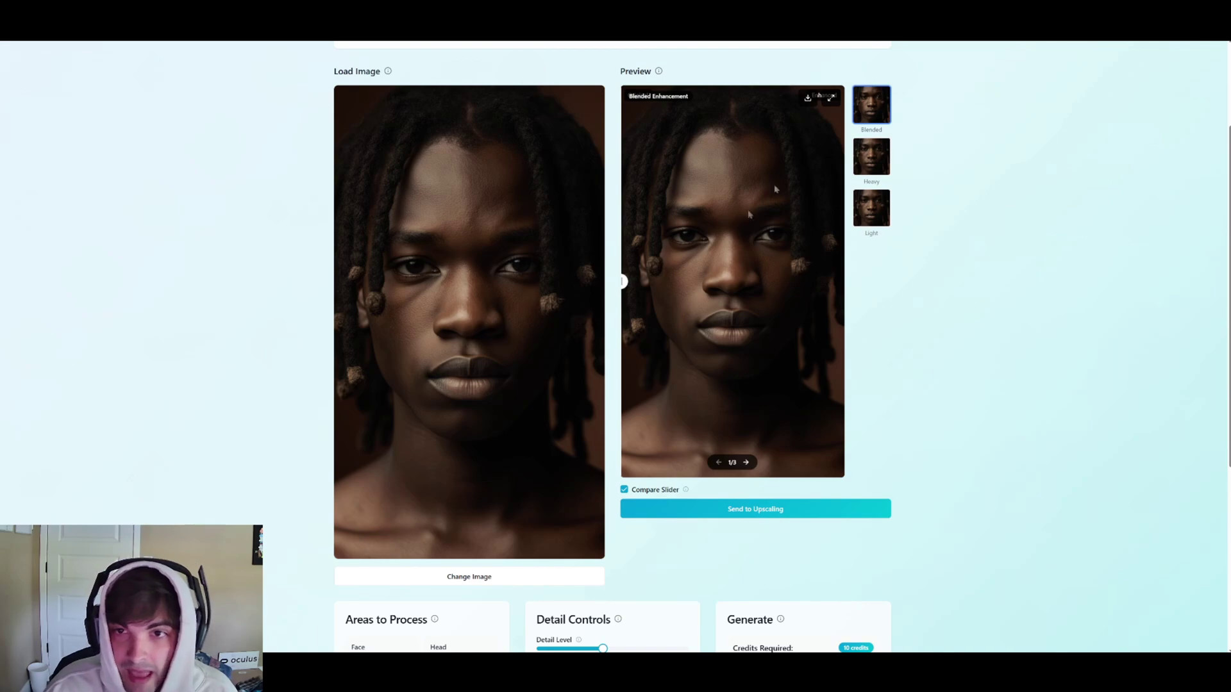
Open the blended enhancement full screen and compare the original and enhanced portrait by sweeping the comparison slider across the face.
left_click(832, 99)
left_click_drag(616, 346, 660, 388)
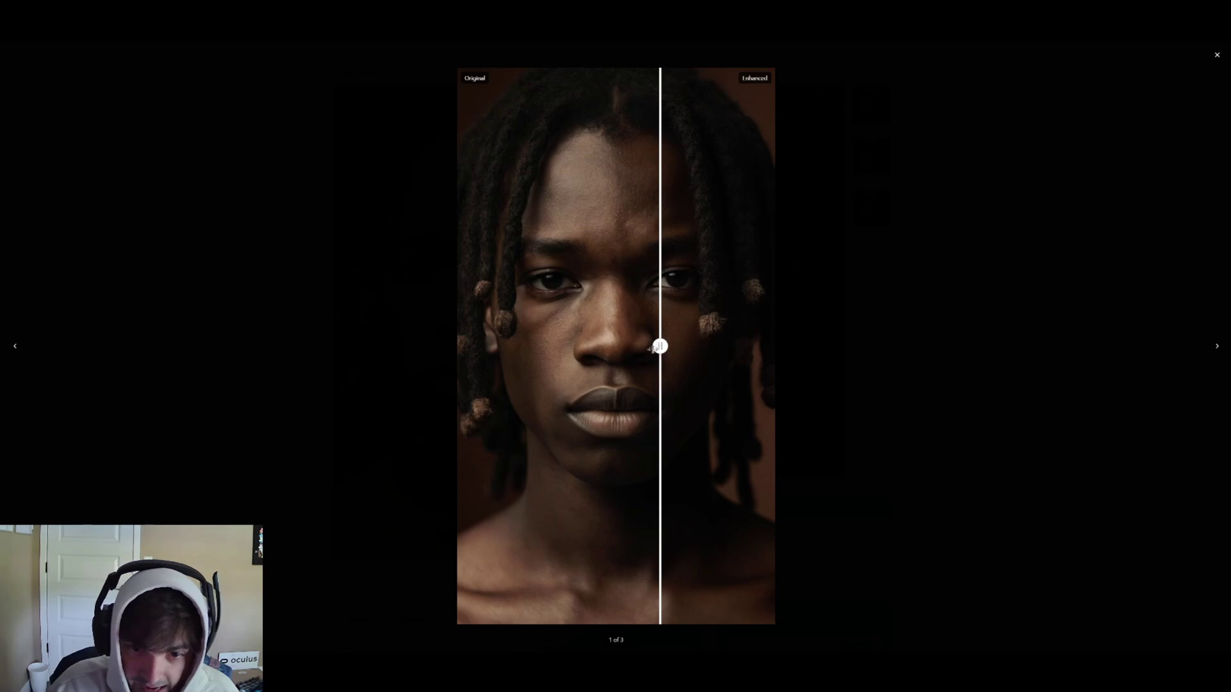
left_click_drag(655, 348, 519, 352)
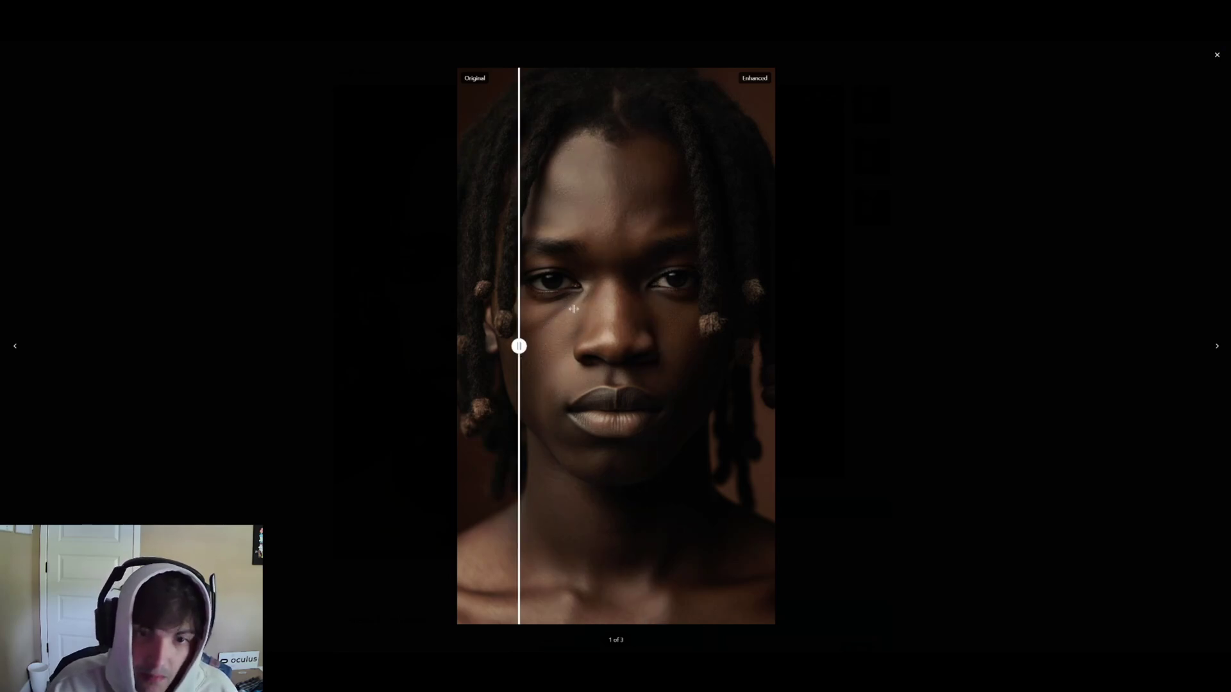
left_click_drag(519, 346, 425, 460)
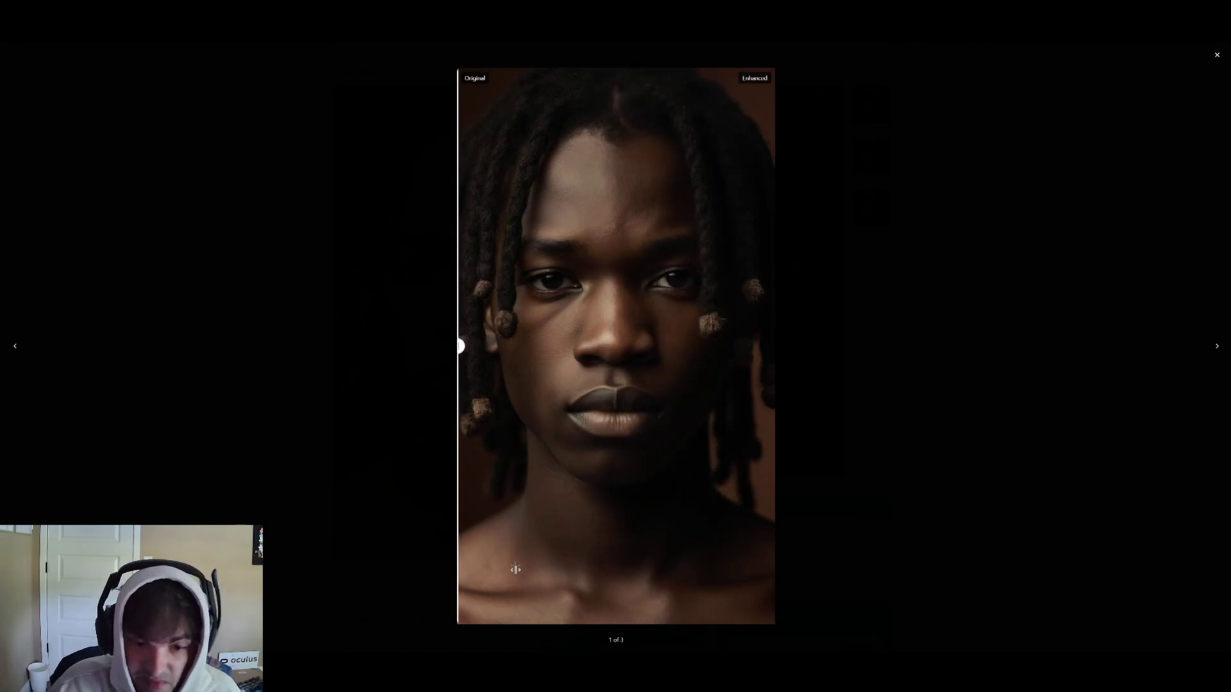
left_click_drag(463, 351, 579, 367)
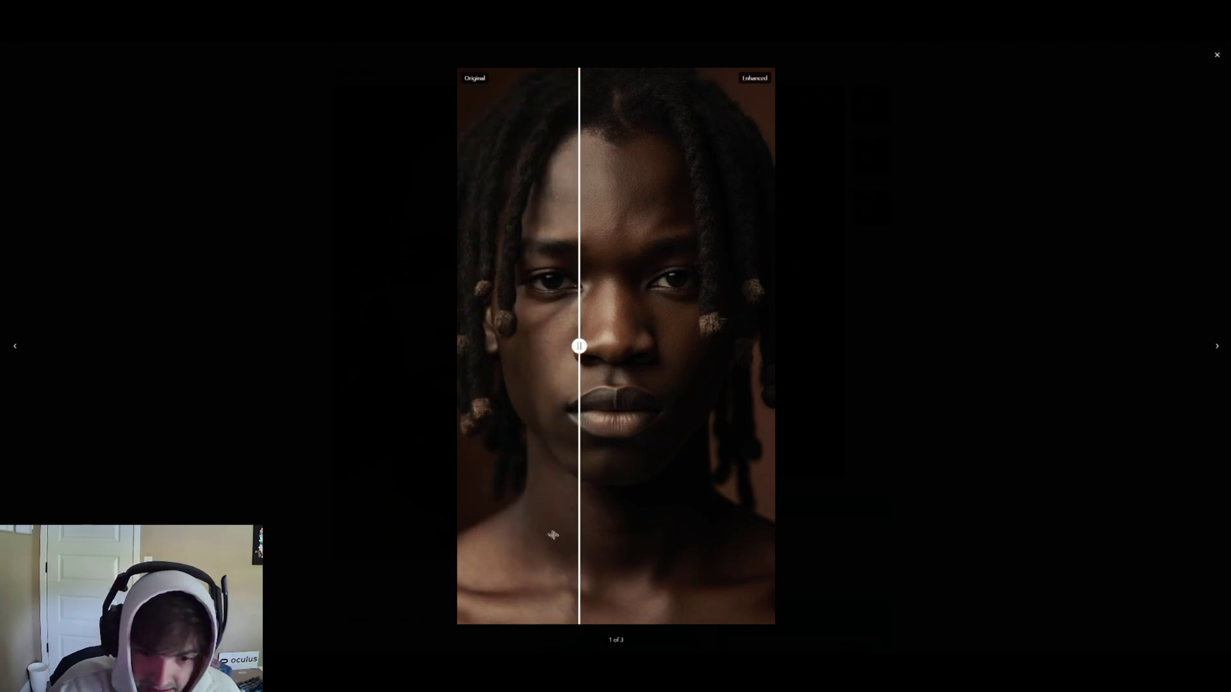
left_click_drag(573, 375, 752, 367)
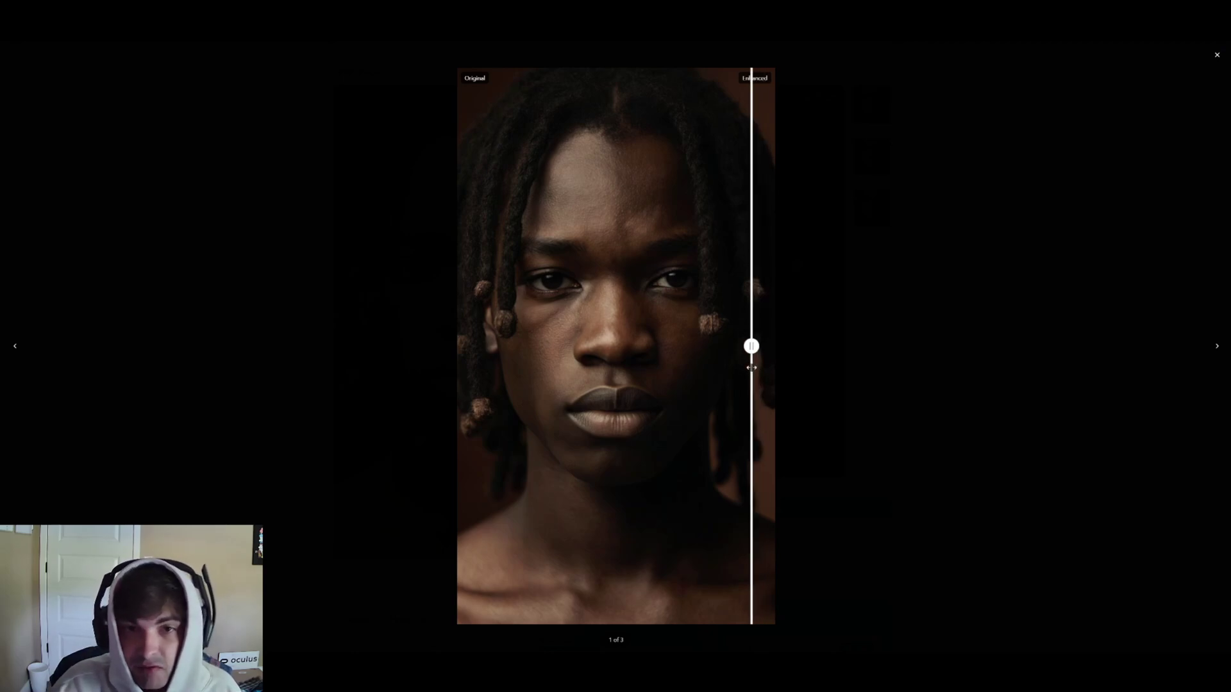
Open the heavy enhancement of the dreadlocks portrait full screen and compare it with the original using the comparison slider.
left_click(1217, 56)
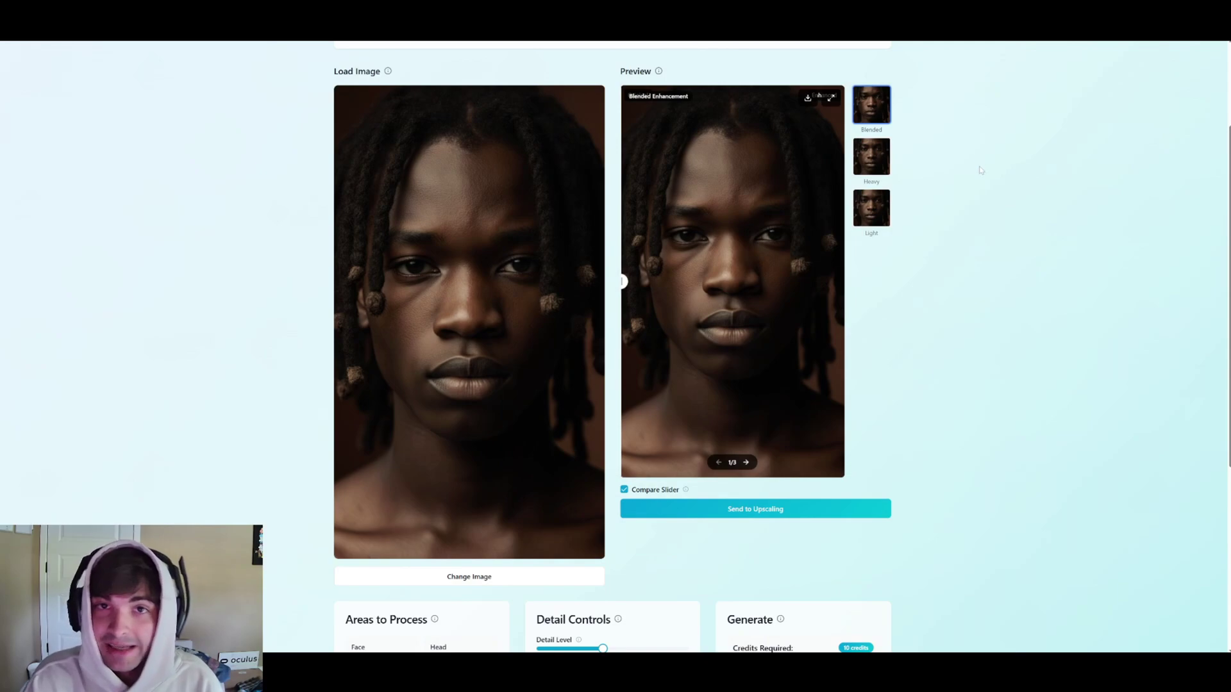
left_click(875, 200)
left_click(868, 167)
left_click_drag(811, 280, 825, 326)
left_click(830, 97)
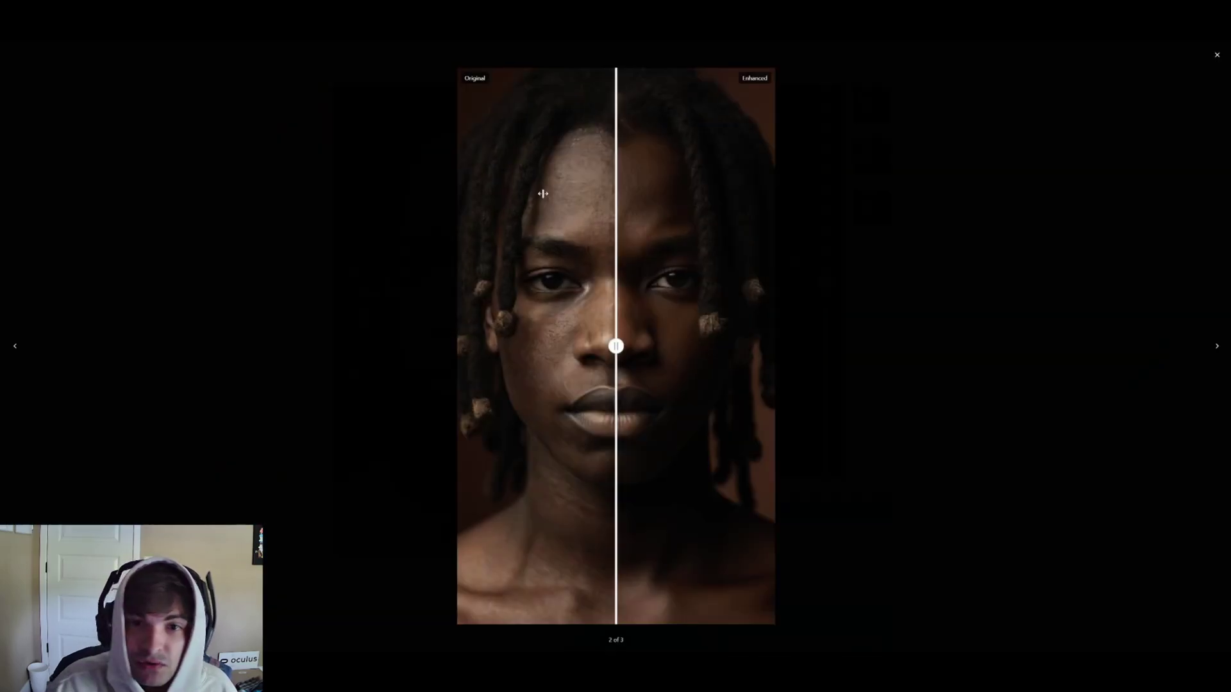
left_click_drag(615, 346, 738, 348)
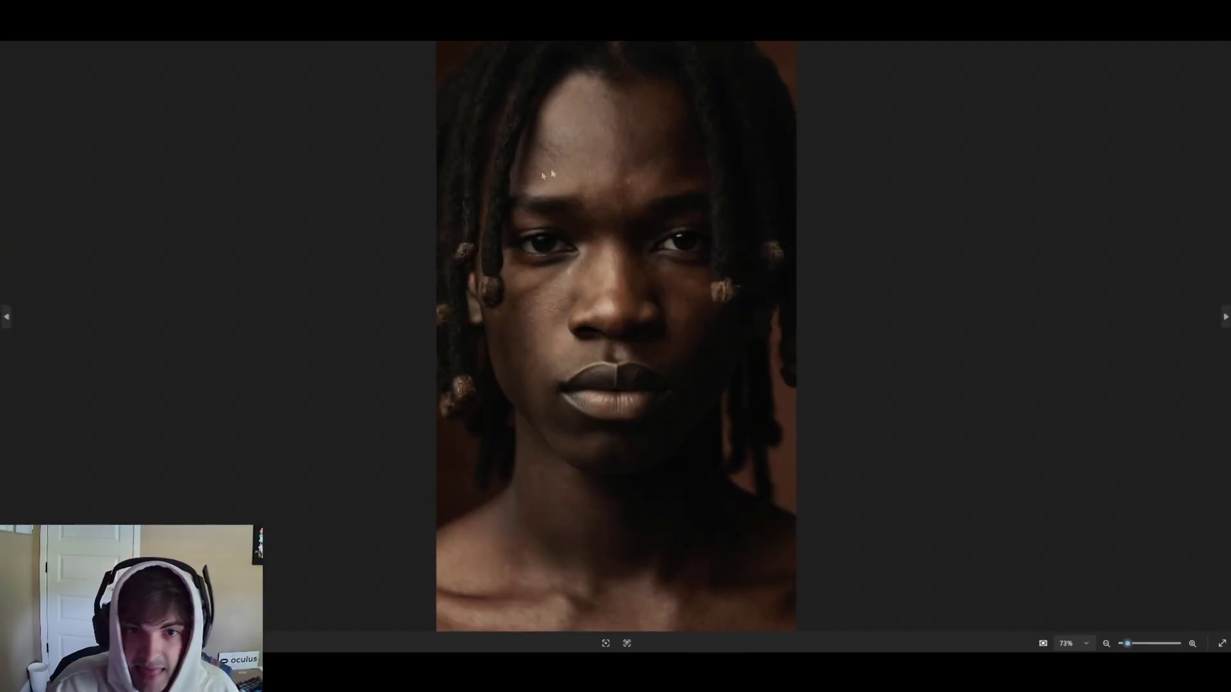
Switch to the image viewer and inspect the portrait's forehead, eyes, nose, cheeks and lips up close for skin texture.
scroll(591, 206, "up", 3)
scroll(601, 238, "up", 4)
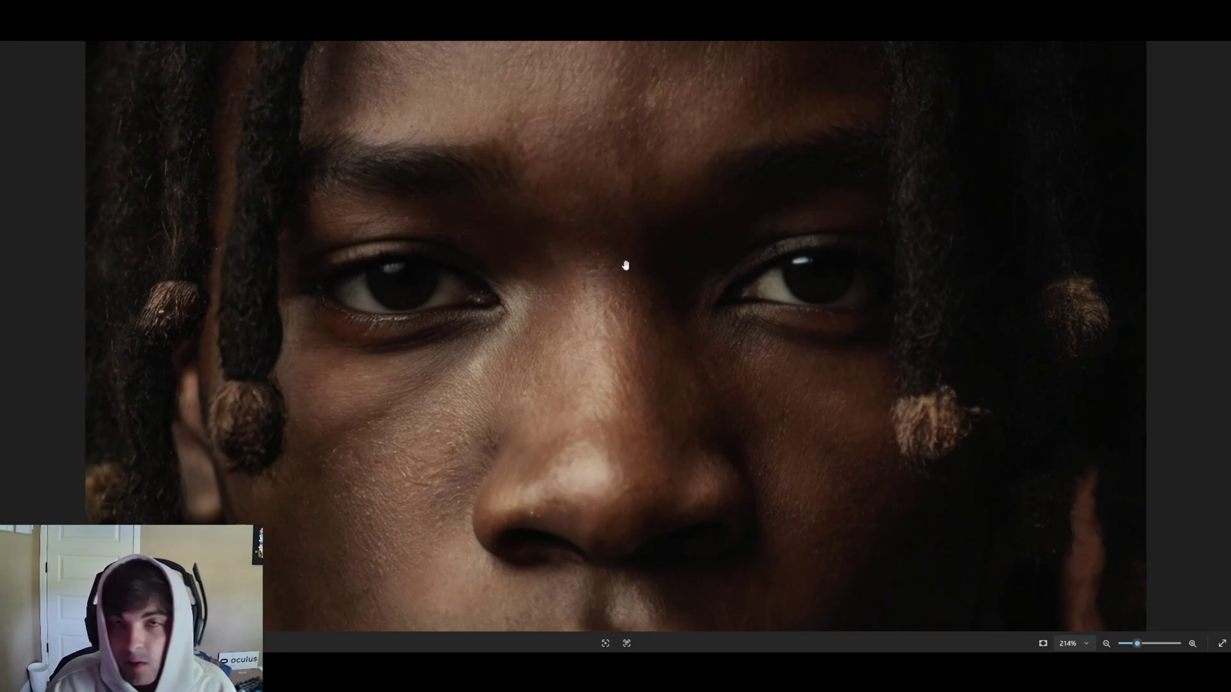
scroll(625, 265, "up", 1)
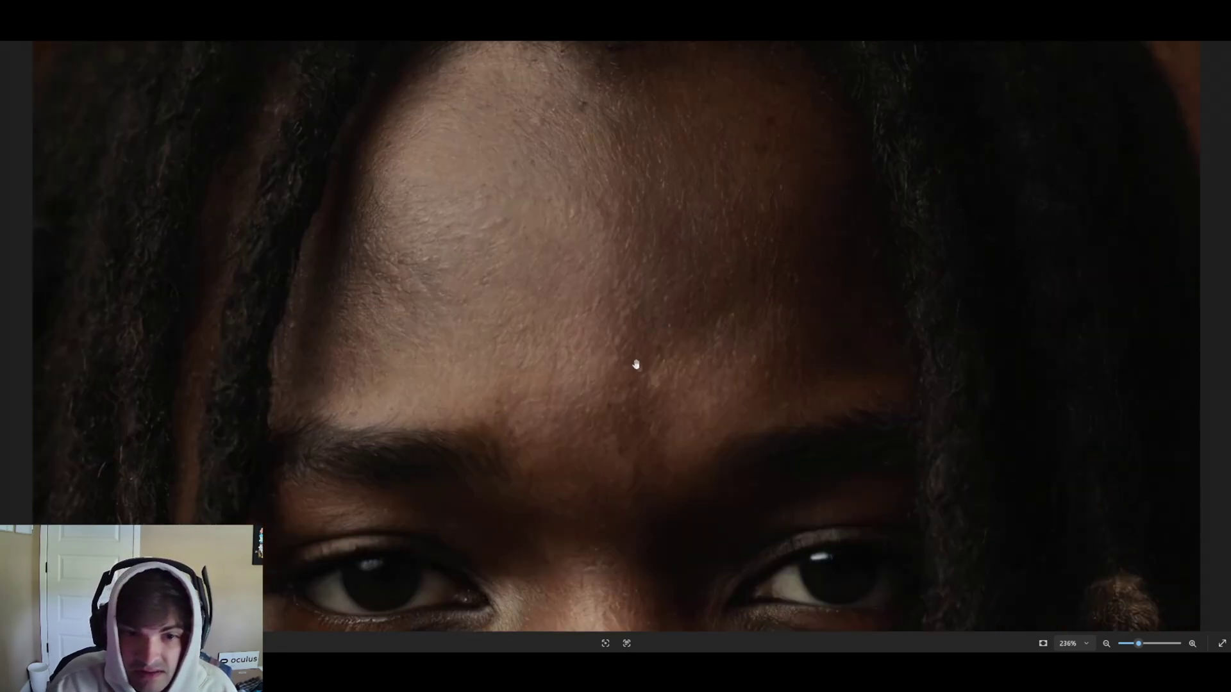
left_click_drag(635, 357, 720, 159)
scroll(615, 442, "down", 5)
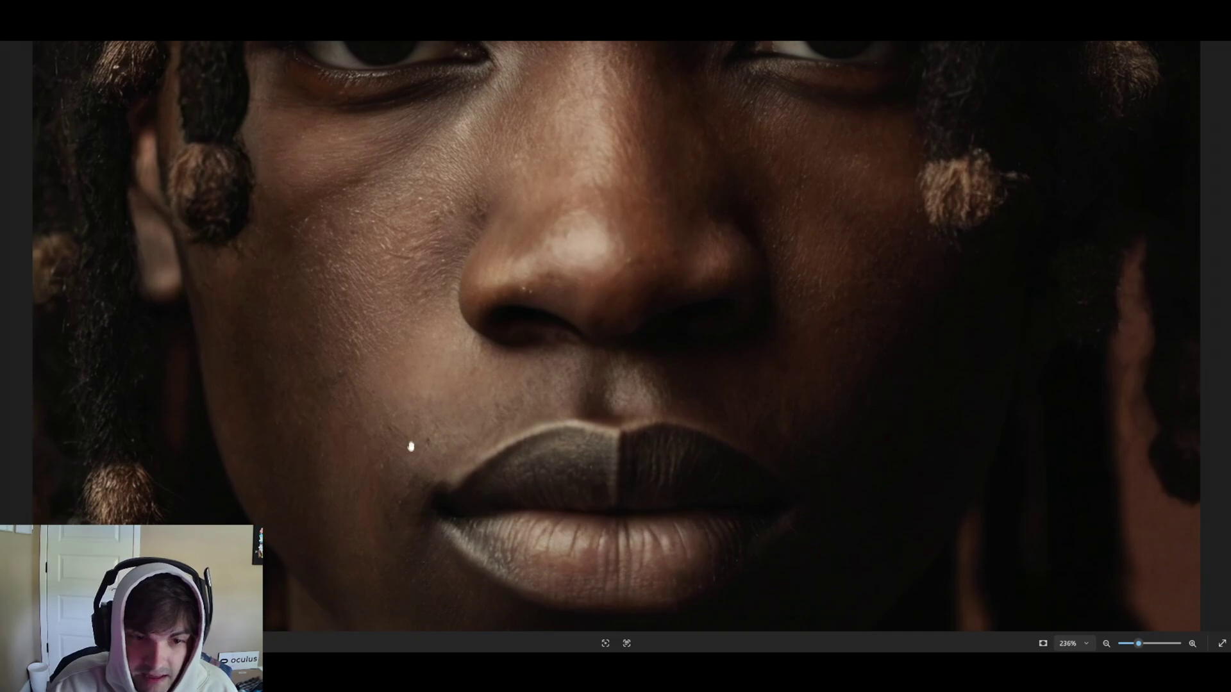
scroll(444, 429, "down", 4)
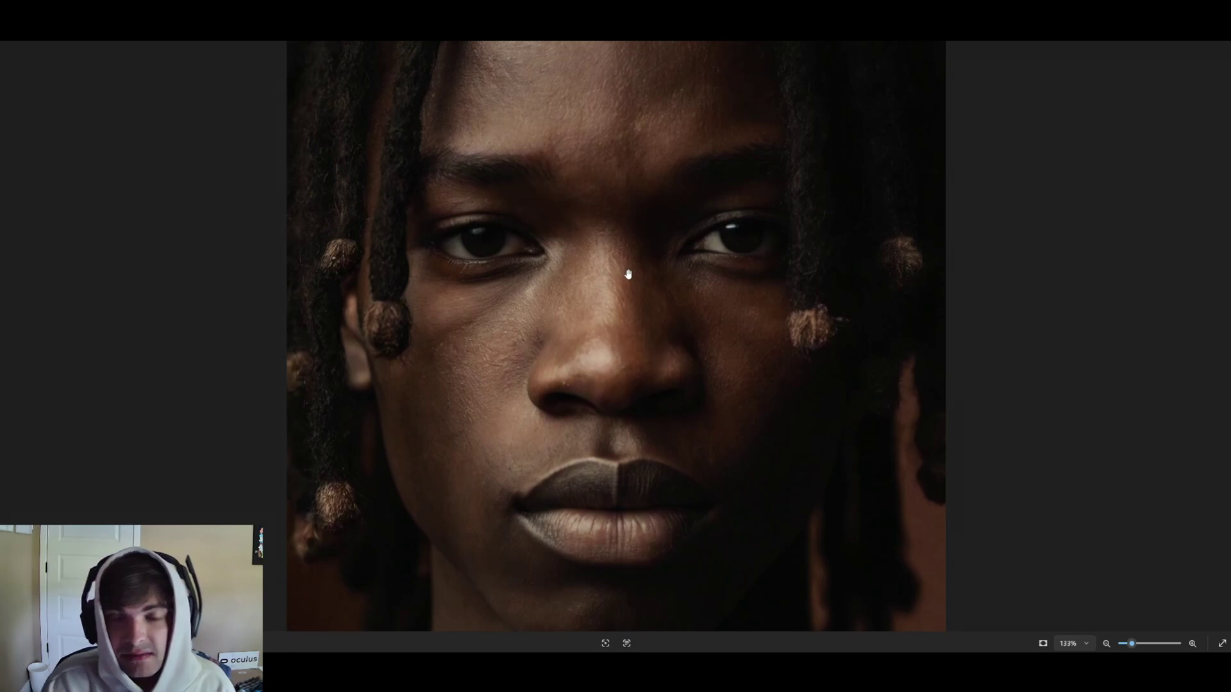
scroll(629, 276, "down", 3)
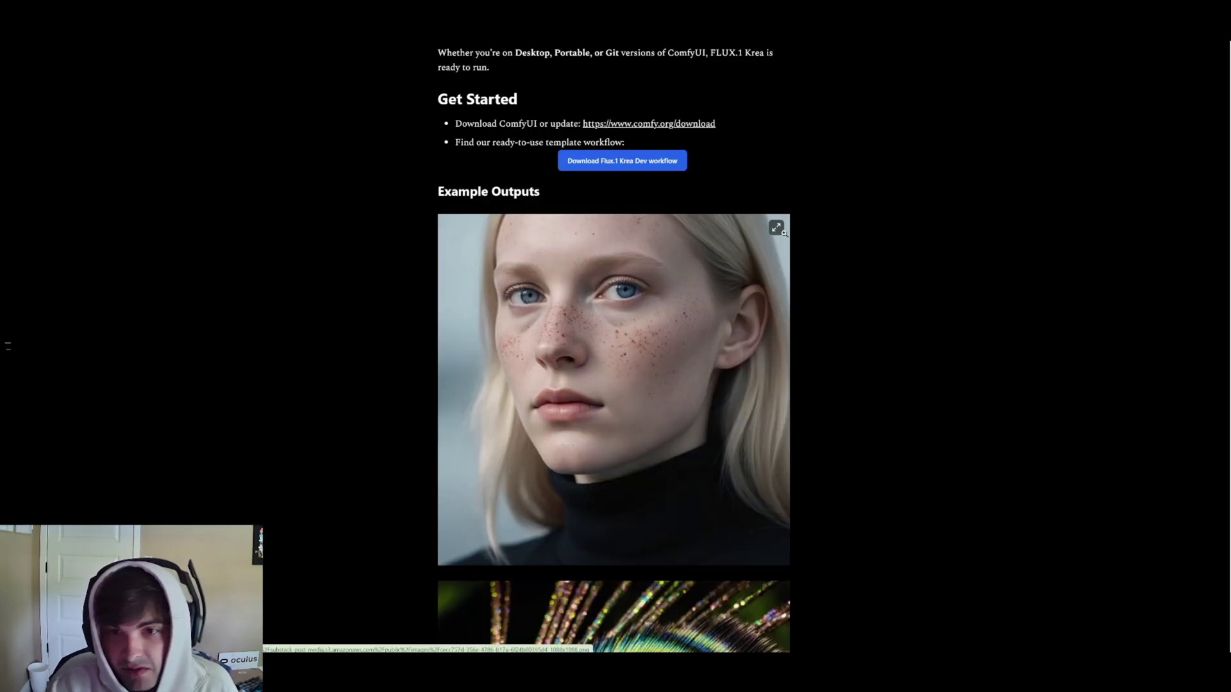
Enlarge the blonde woman example output on the ComfyUI blog page and compare its freckles and skin with the enhanced version.
left_click(661, 380)
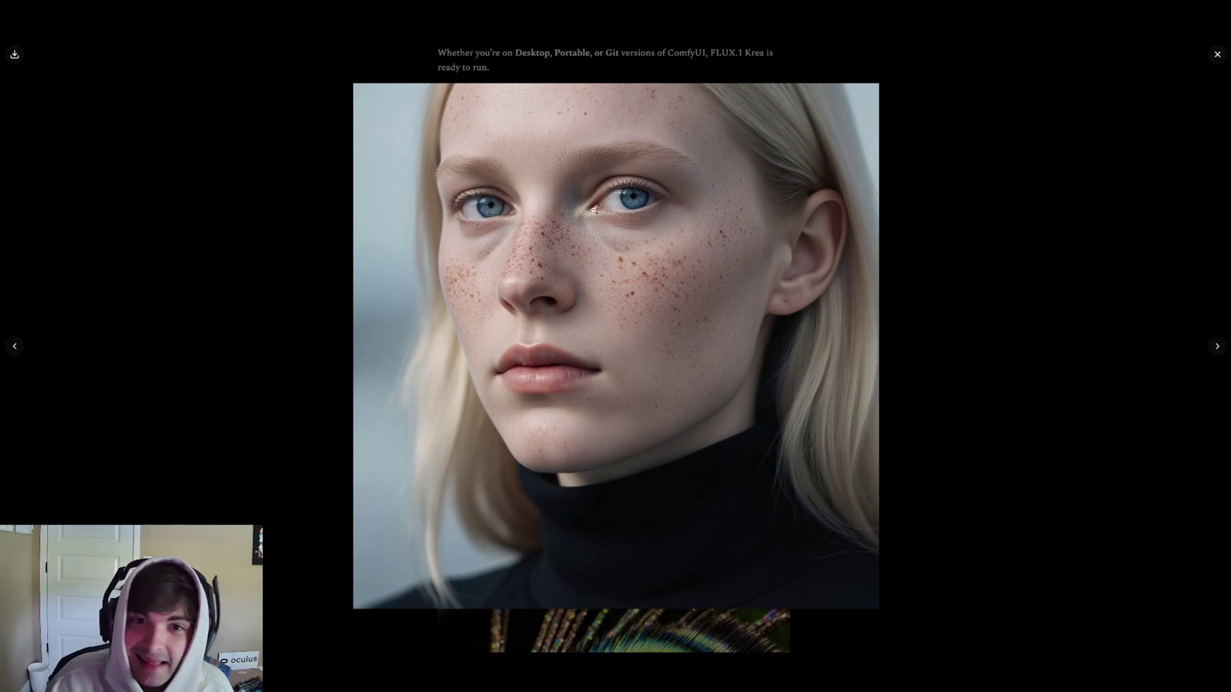
left_click(493, 350)
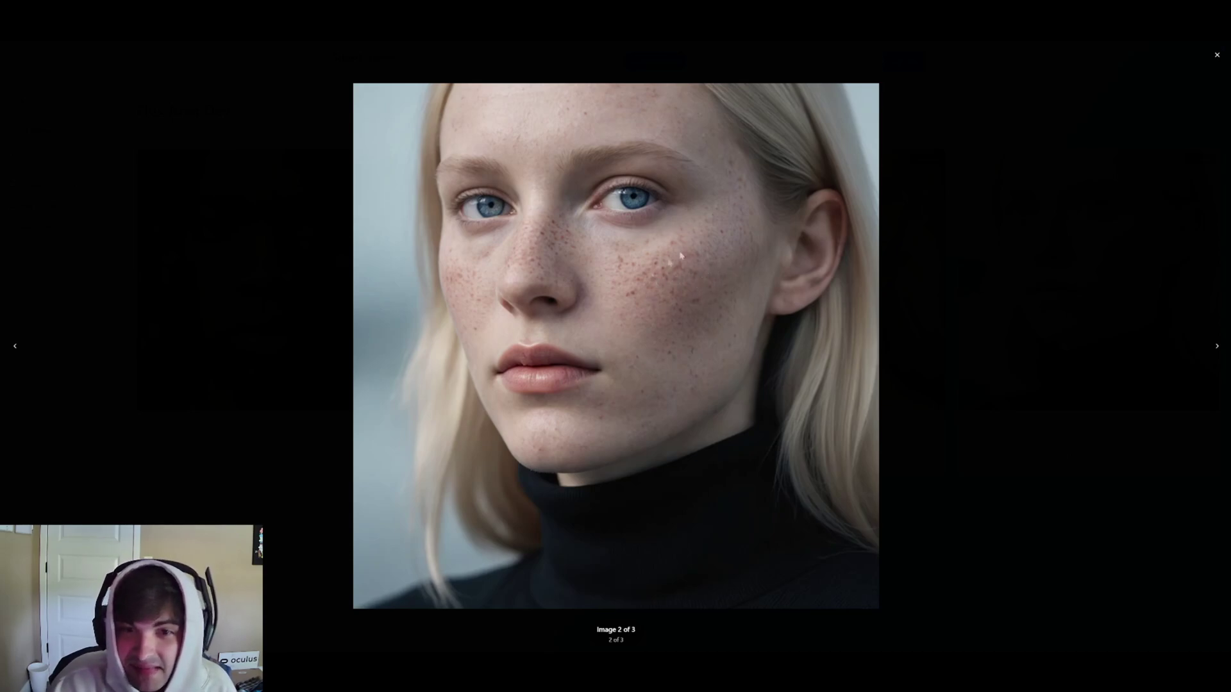
left_click(640, 357)
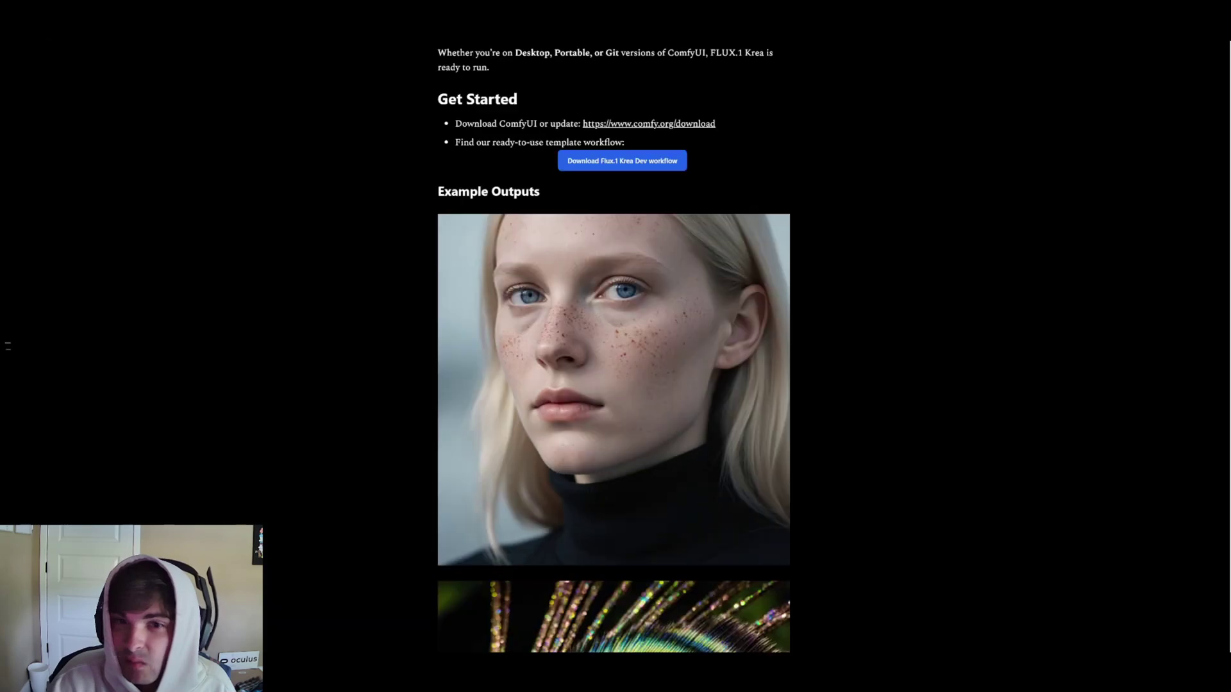
left_click(640, 357)
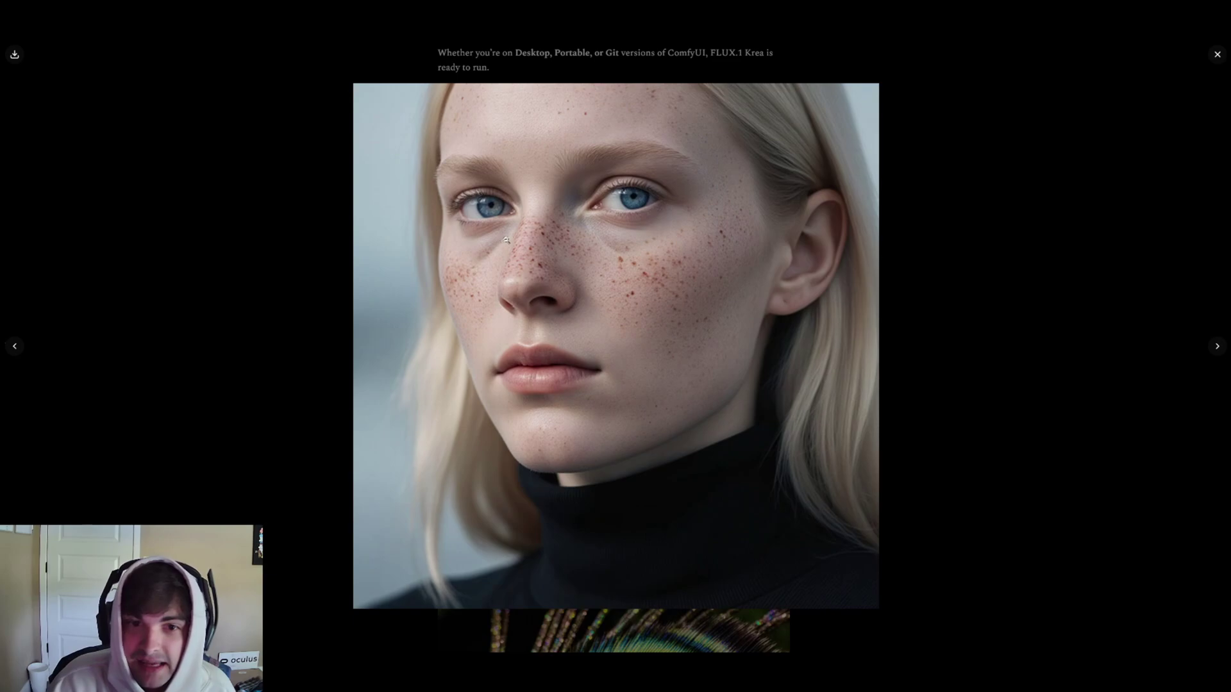
right_click(557, 335)
left_click(720, 322)
left_click(635, 249)
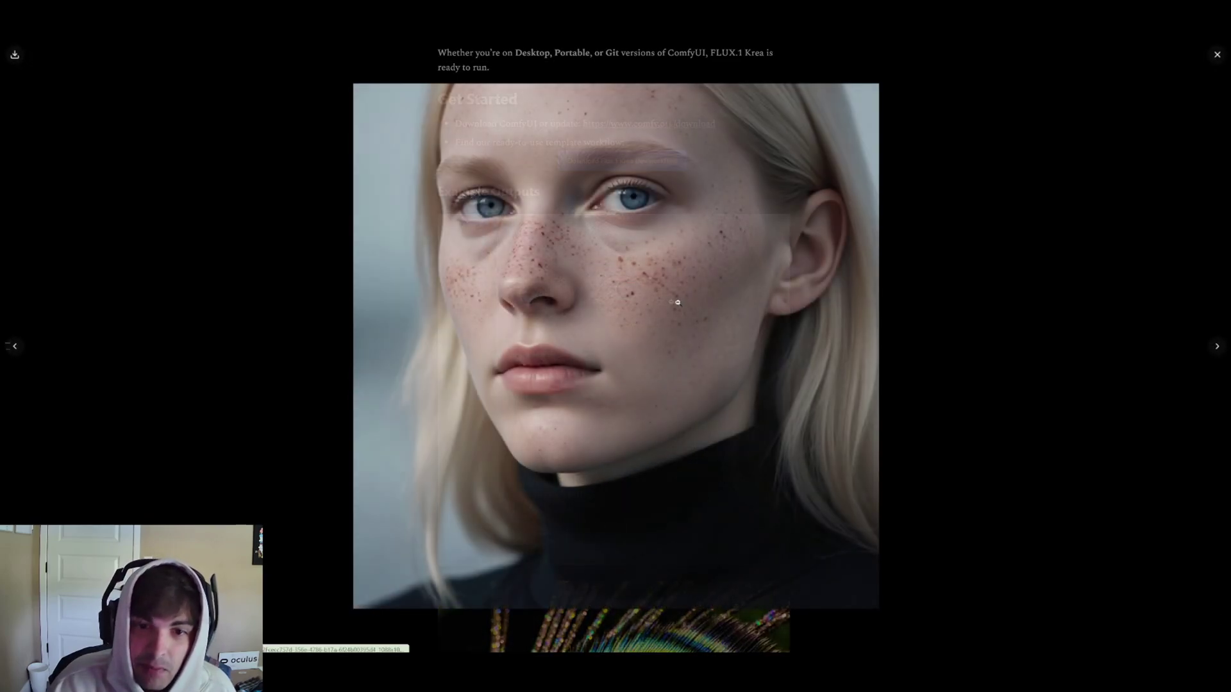
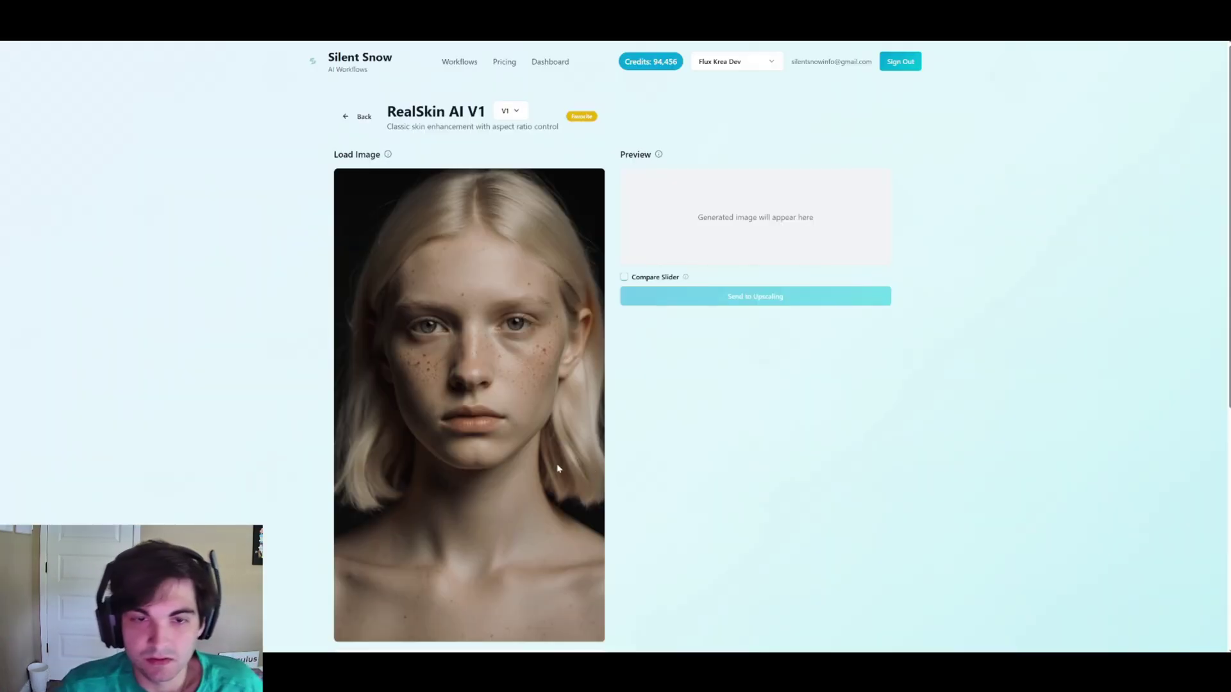
Generate the enhanced image of the loaded freckled blonde portrait with RealSkin AI V1.
scroll(504, 345, "down", 3)
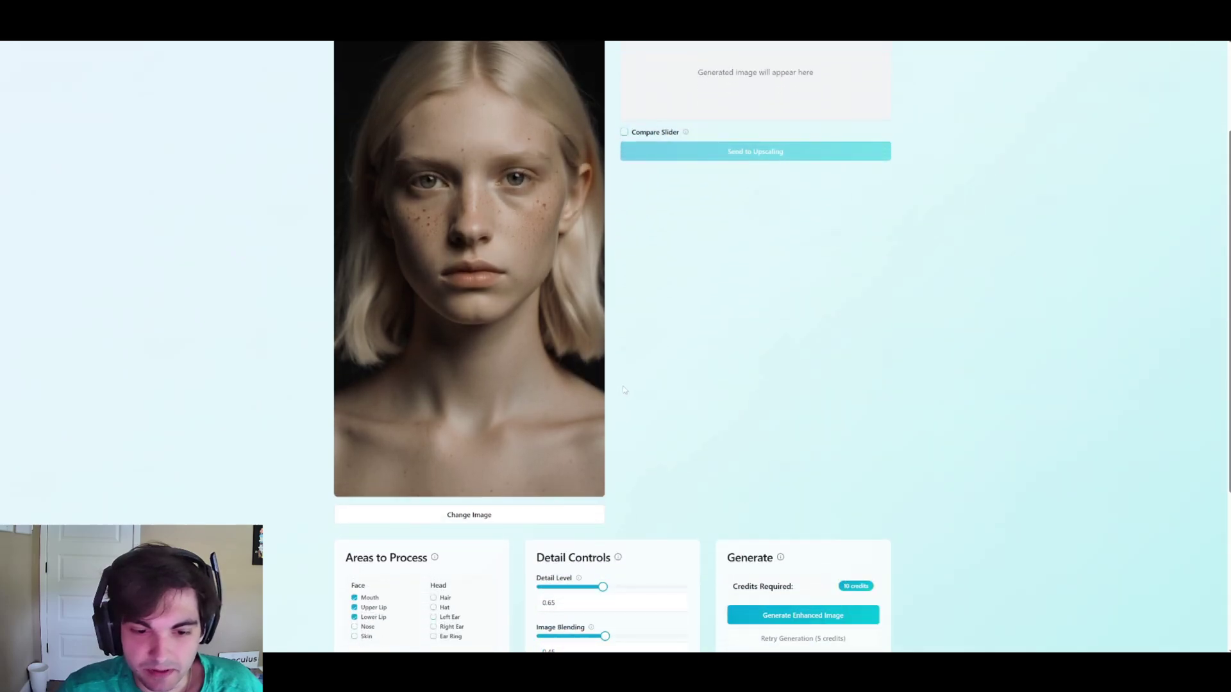
scroll(369, 487, "down", 1)
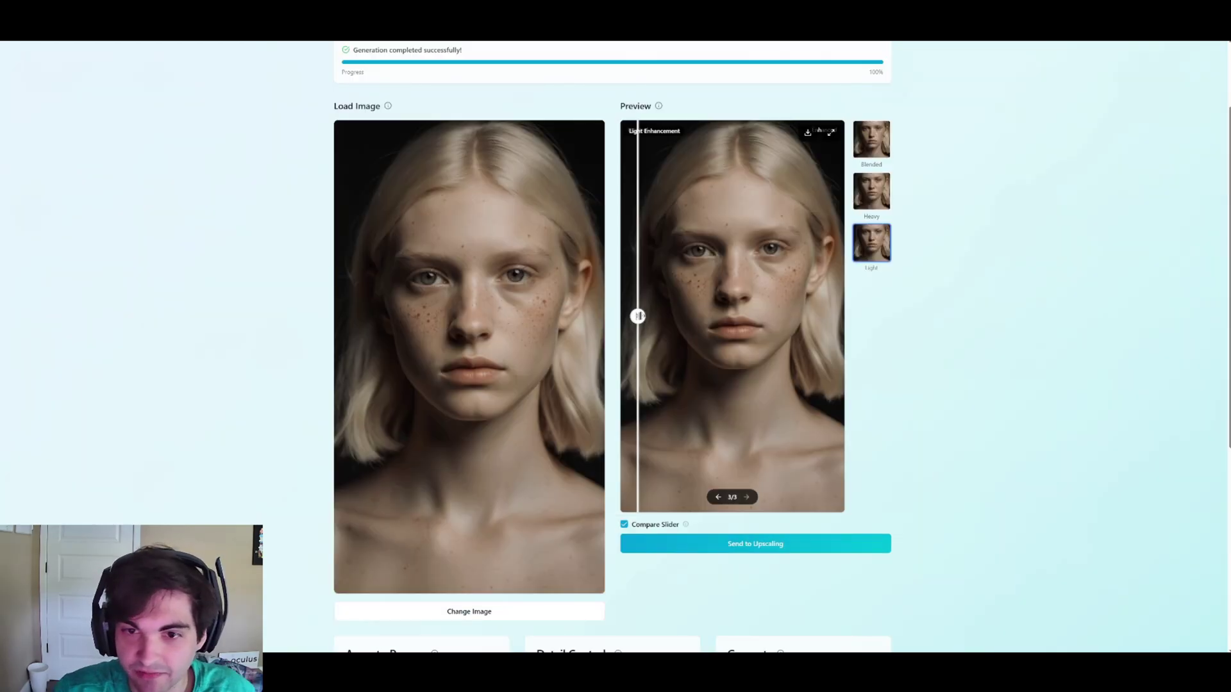
Compare the light enhancement of the blonde portrait with the original full screen by sweeping the comparison slider across the face.
left_click_drag(634, 316, 808, 317)
left_click(828, 133)
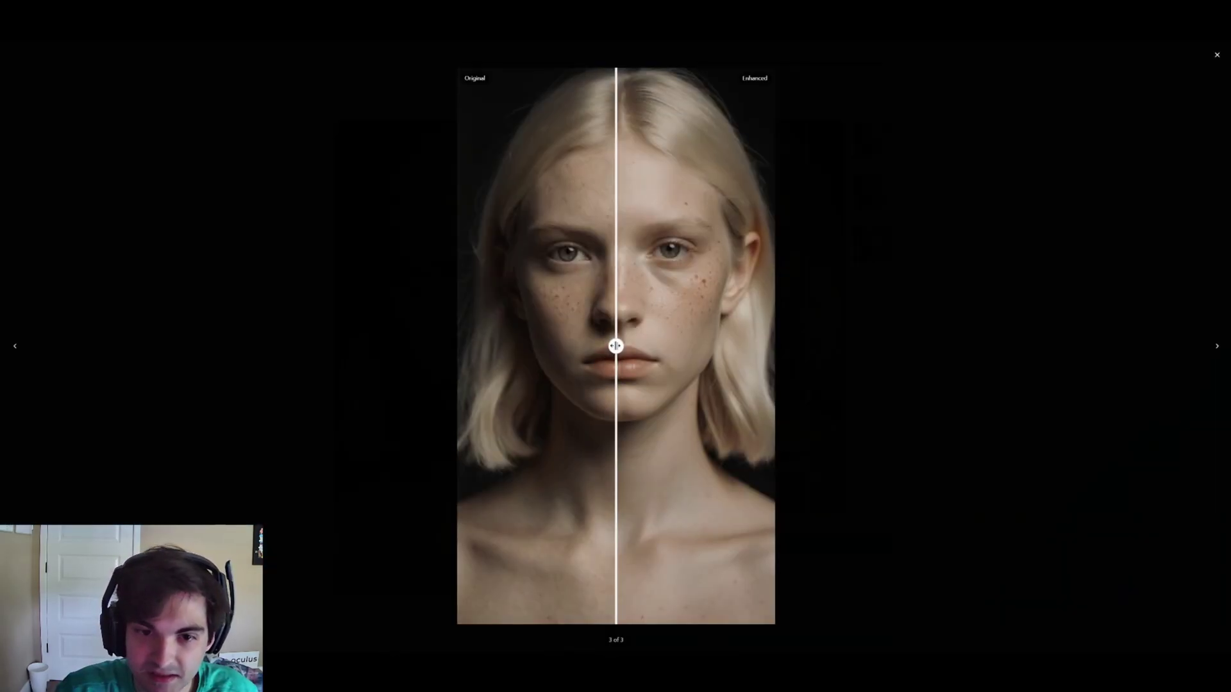
left_click_drag(616, 346, 469, 386)
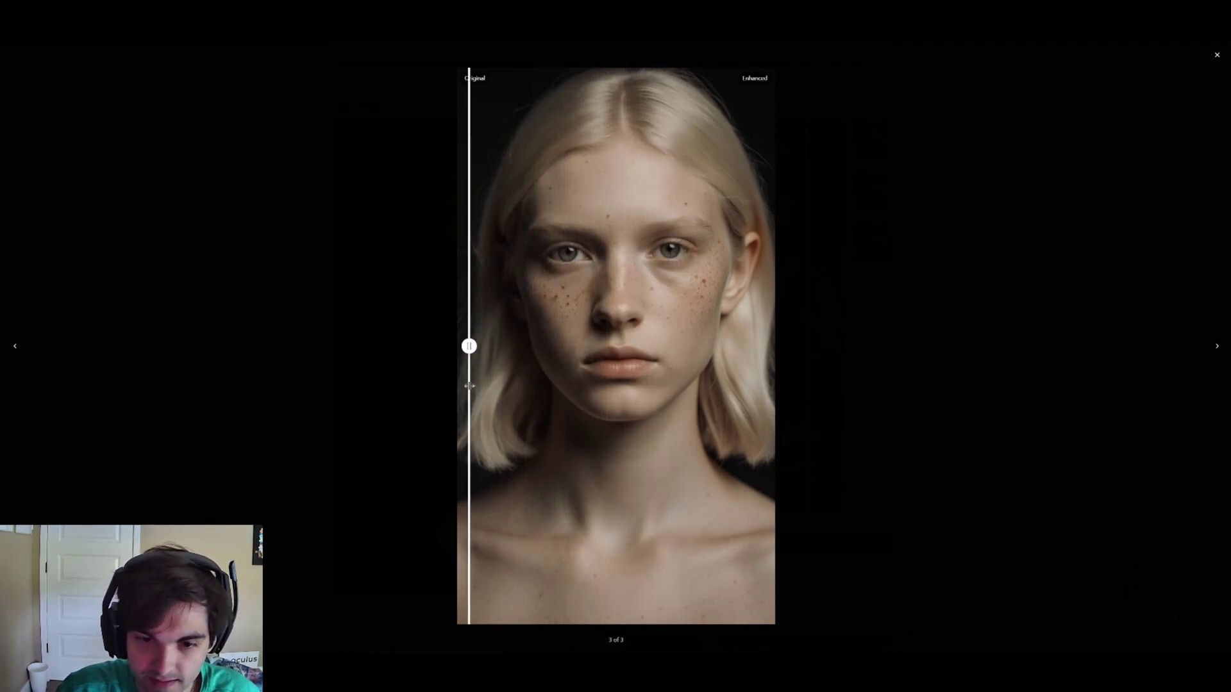
left_click_drag(470, 347, 724, 347)
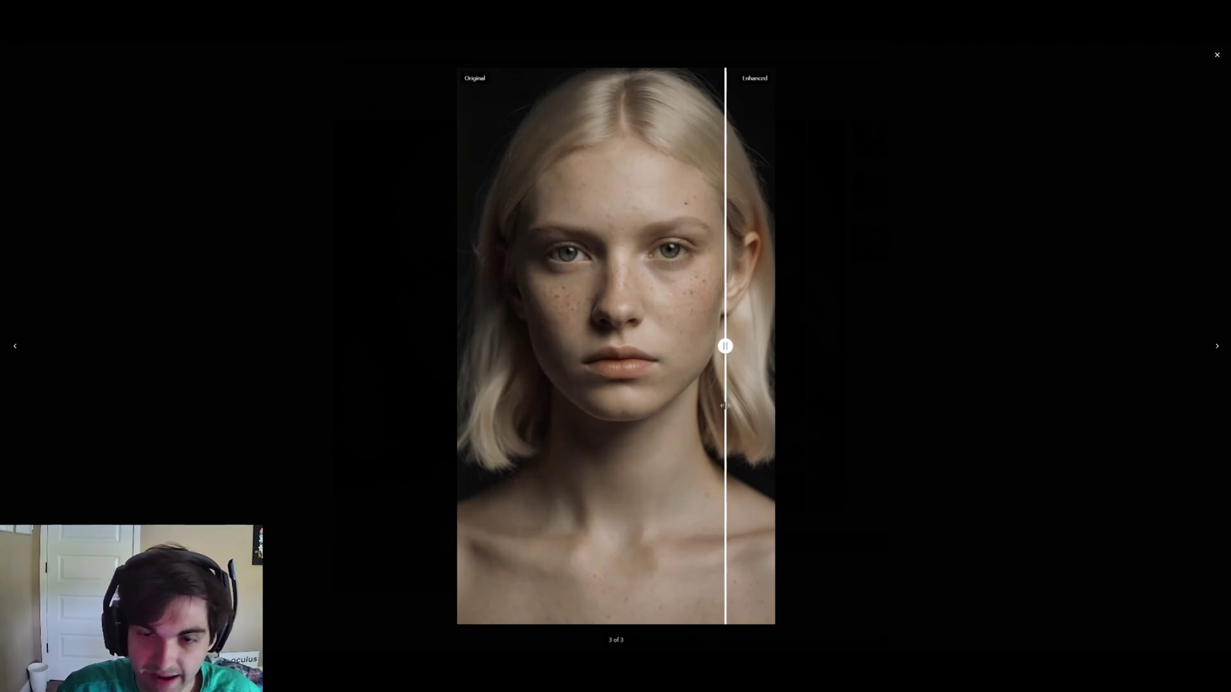
key("Escape")
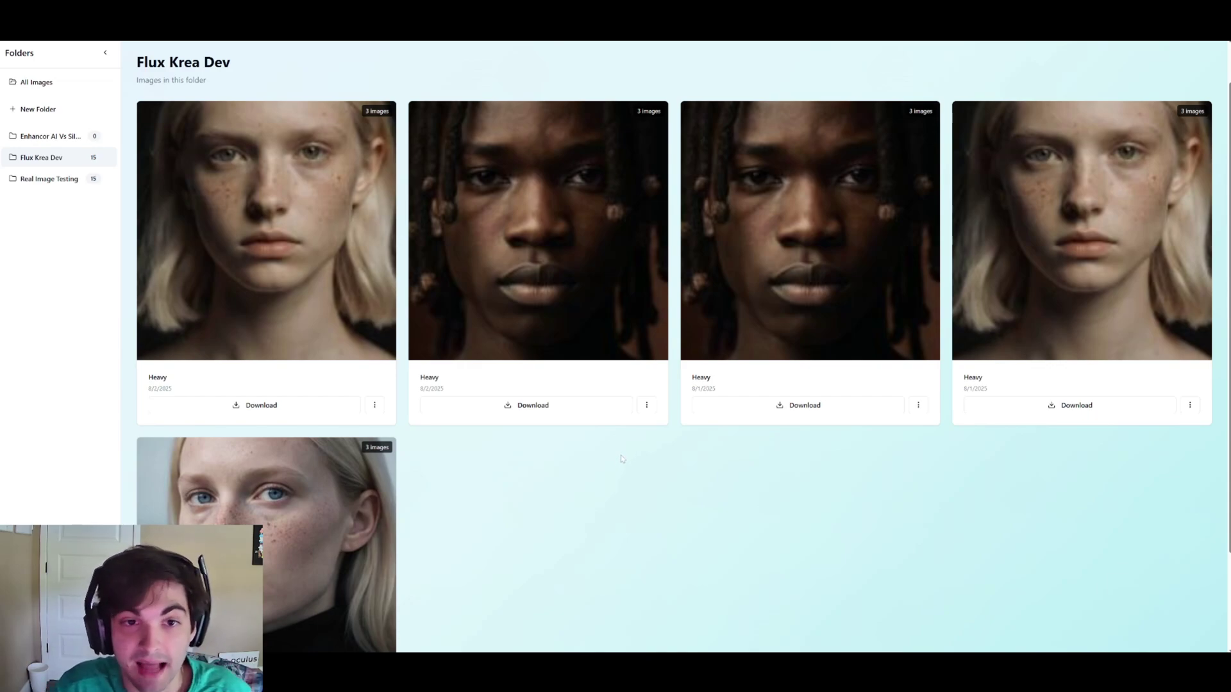
Open the first blonde portrait set in the Flux Krea Dev folder and flip between its three enhanced versions.
scroll(621, 458, "down", 1)
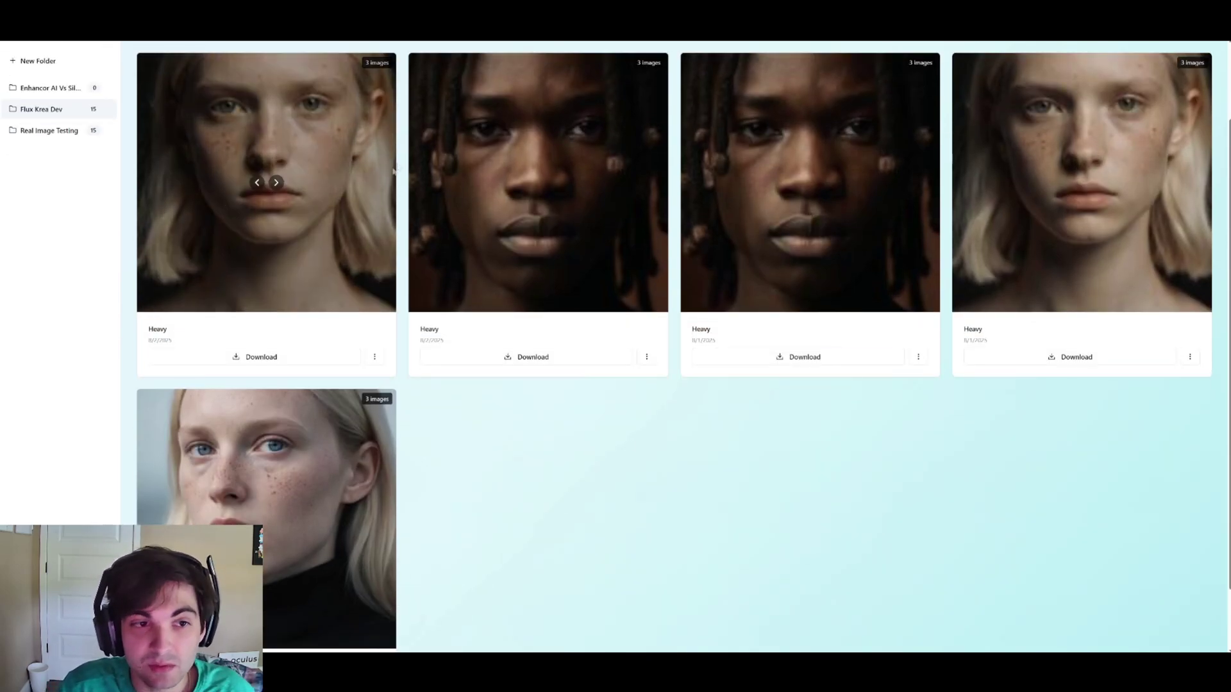
left_click(557, 225)
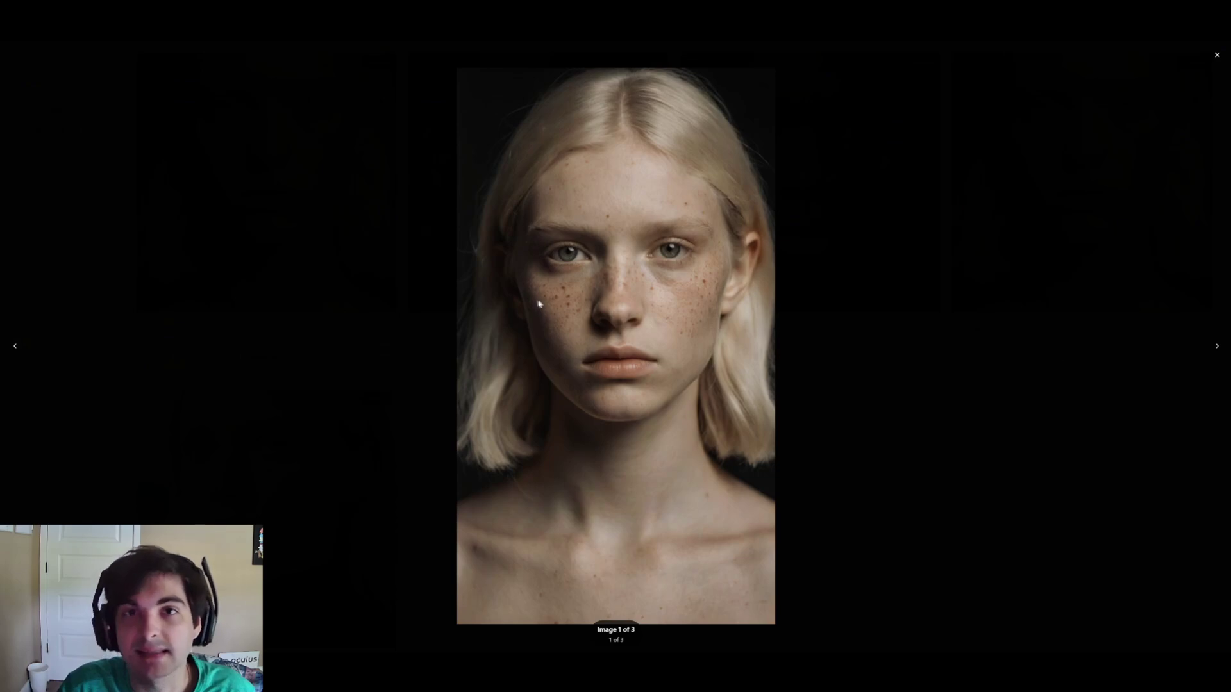
left_click(1216, 346)
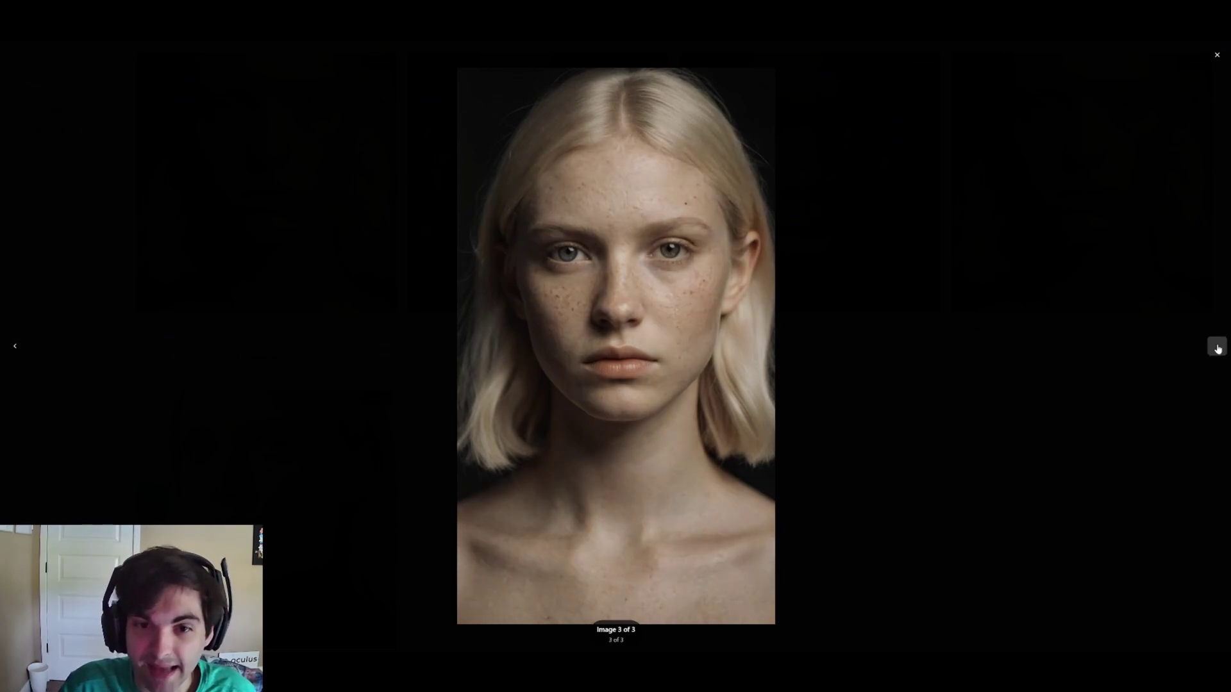
left_click(16, 346)
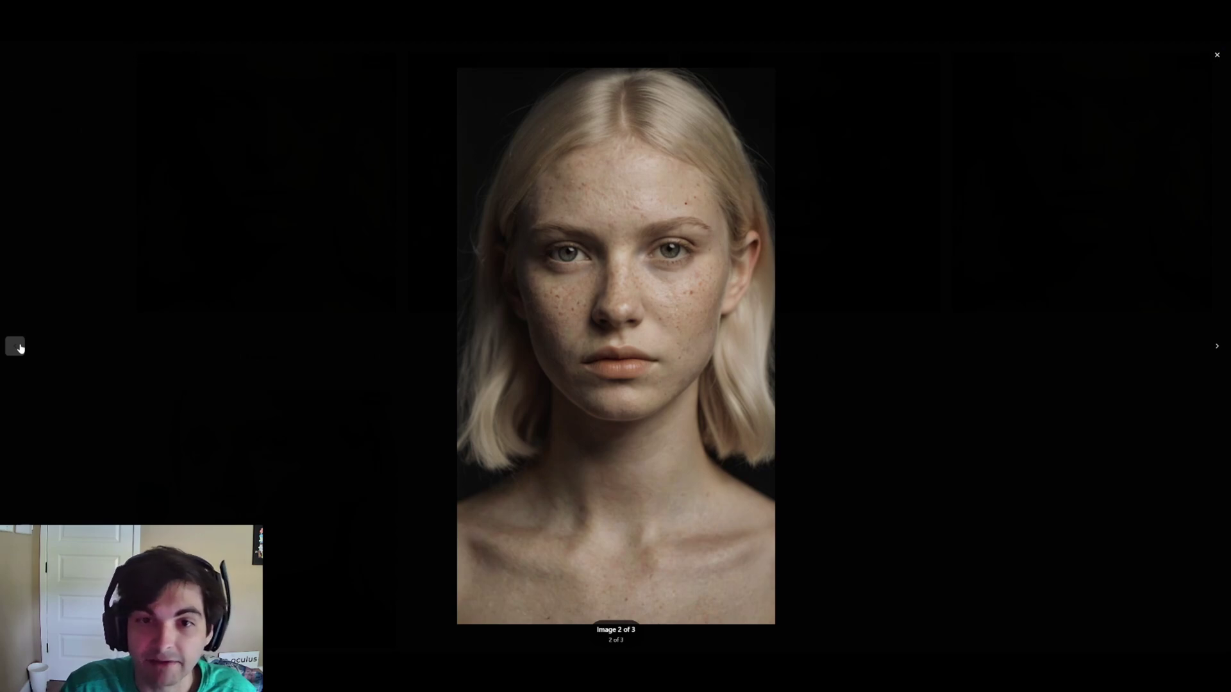
left_click(20, 348)
left_click(1217, 347)
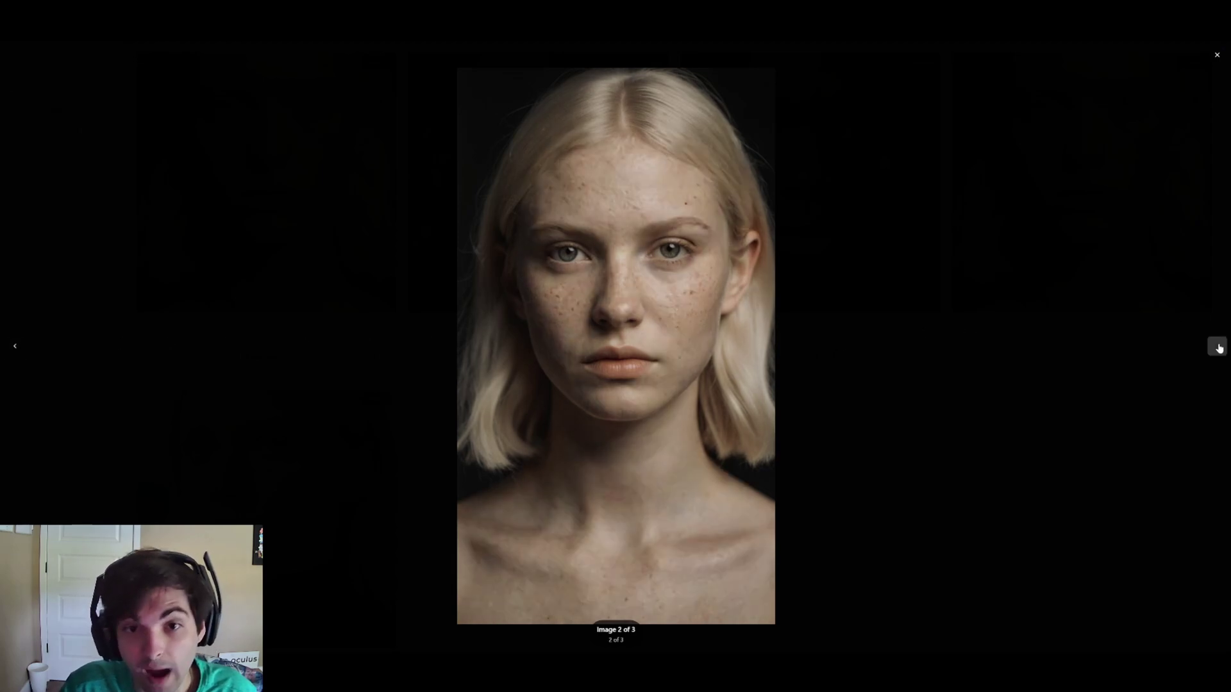
left_click(1217, 347)
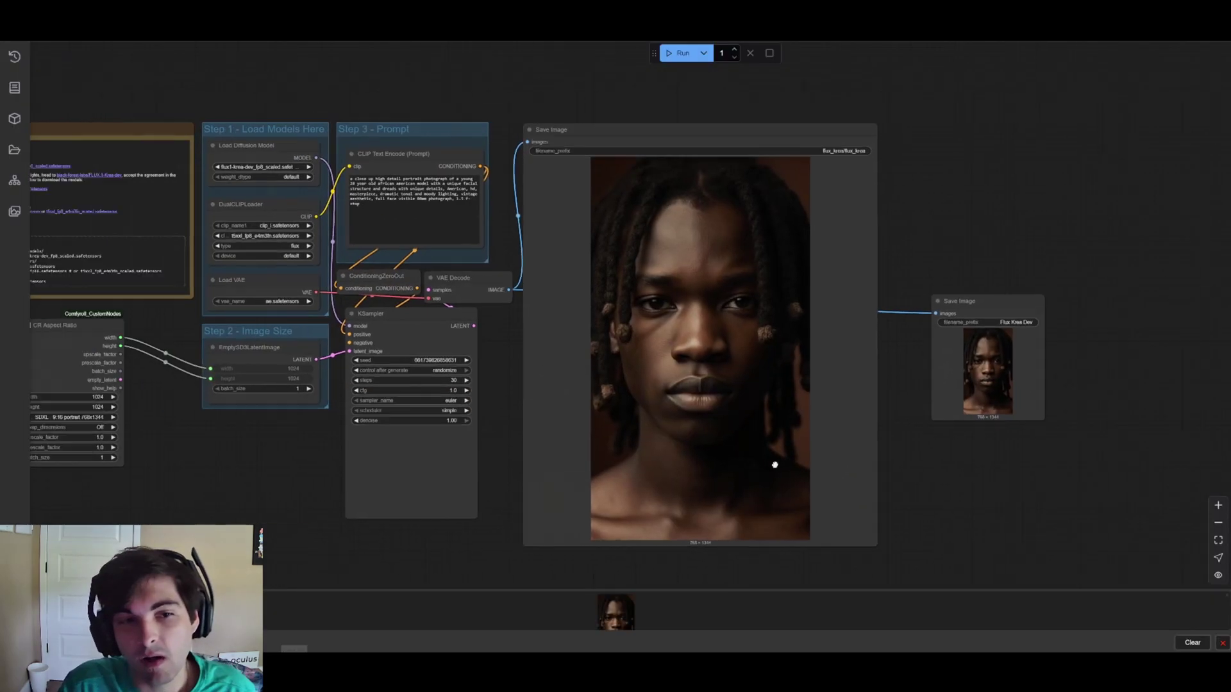
Review the whole Krea workflow in ComfyUI, and return to the Flux Krea Dev image folder in Silent Snow.
scroll(774, 465, "down", 1)
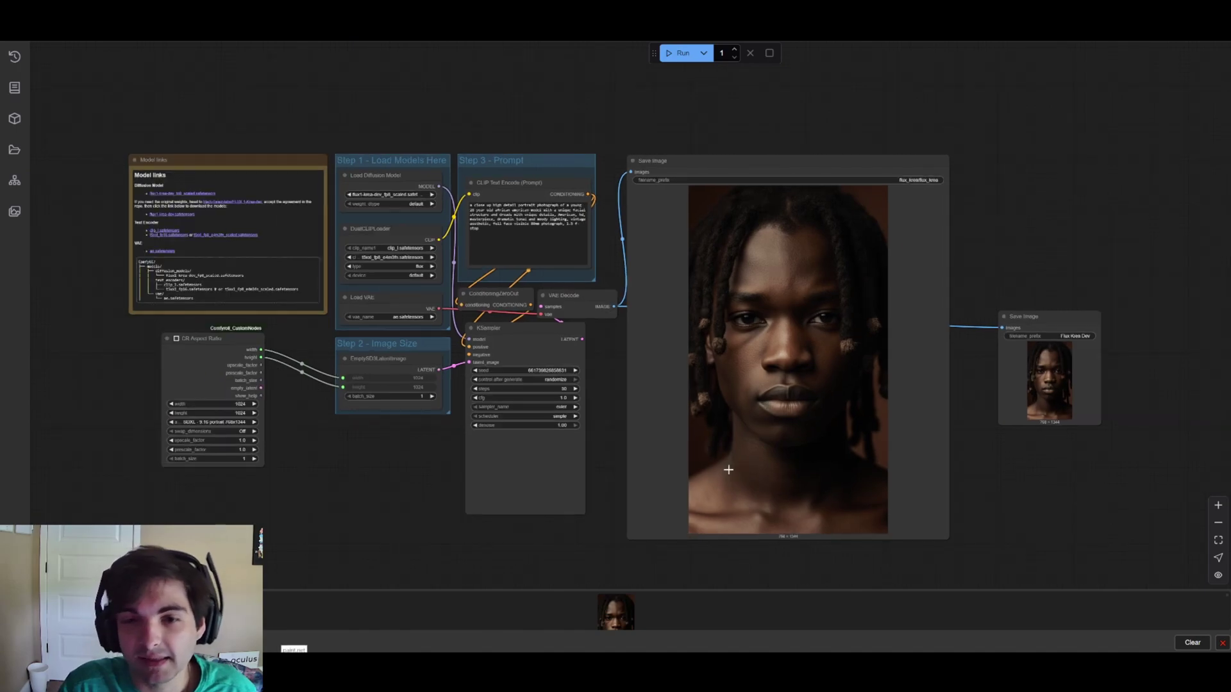
scroll(693, 470, "down", 1)
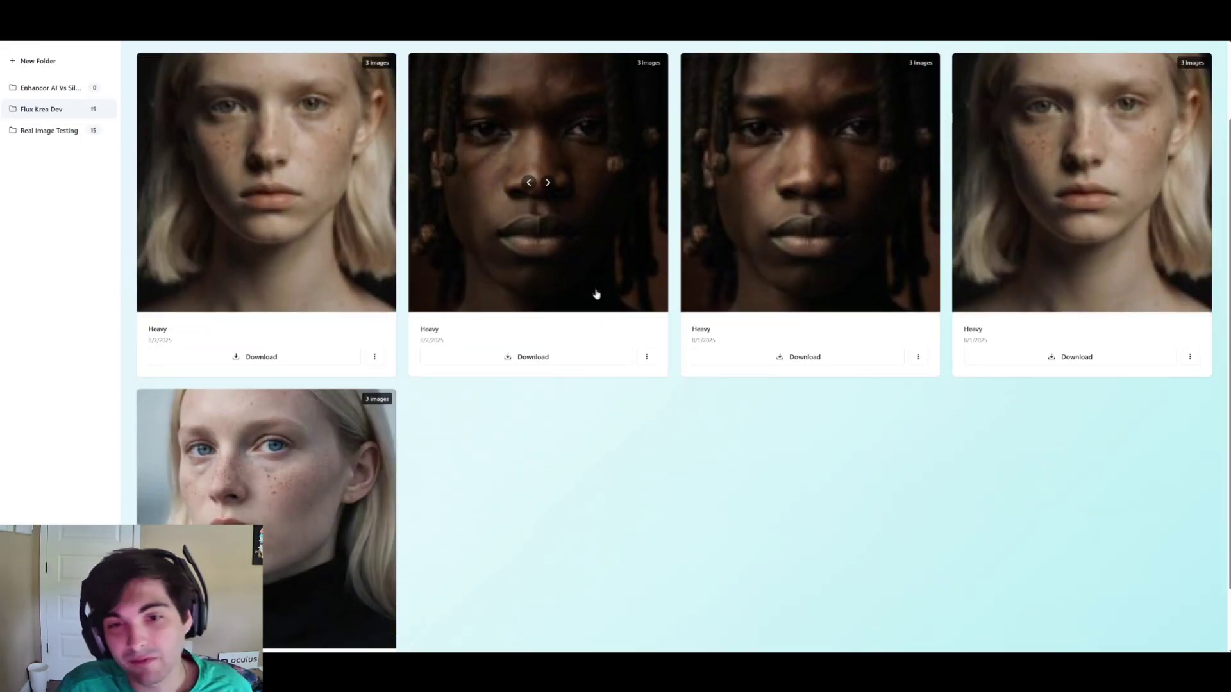
scroll(593, 302, "up", 2)
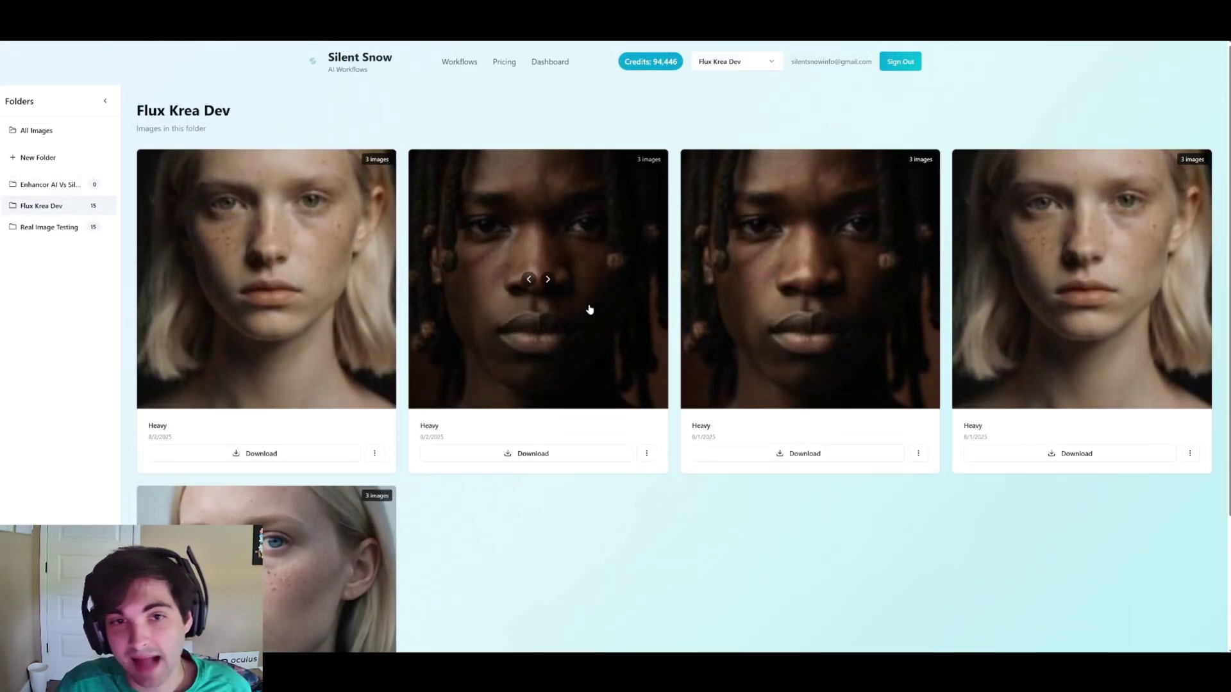